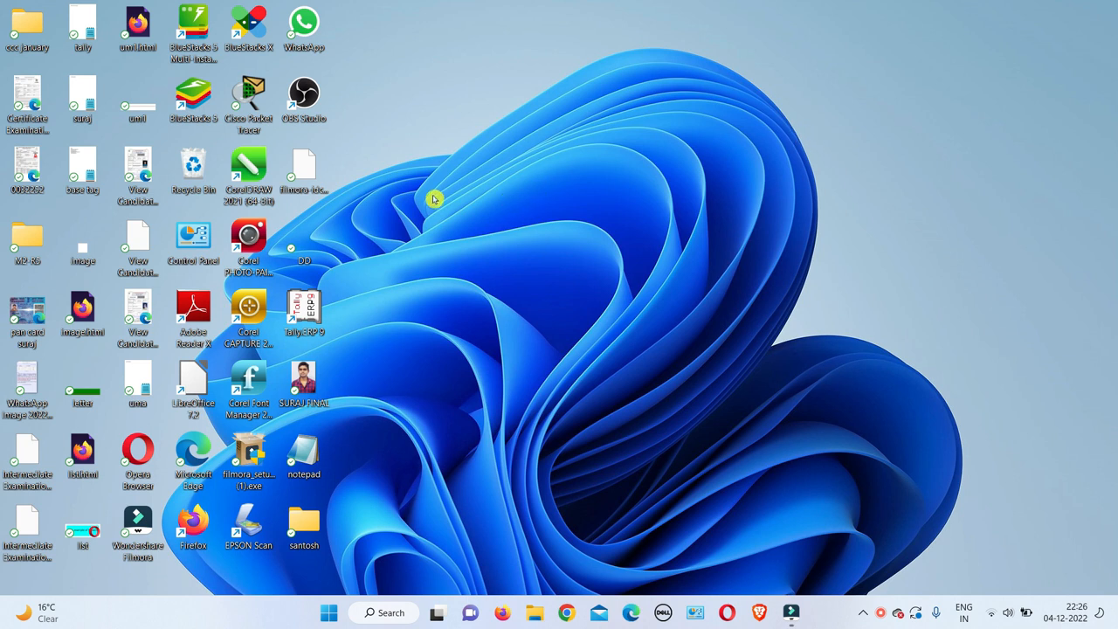
Launch Tally.ERP 9 from the desktop and continue in Educational Mode.
double_click(305, 311)
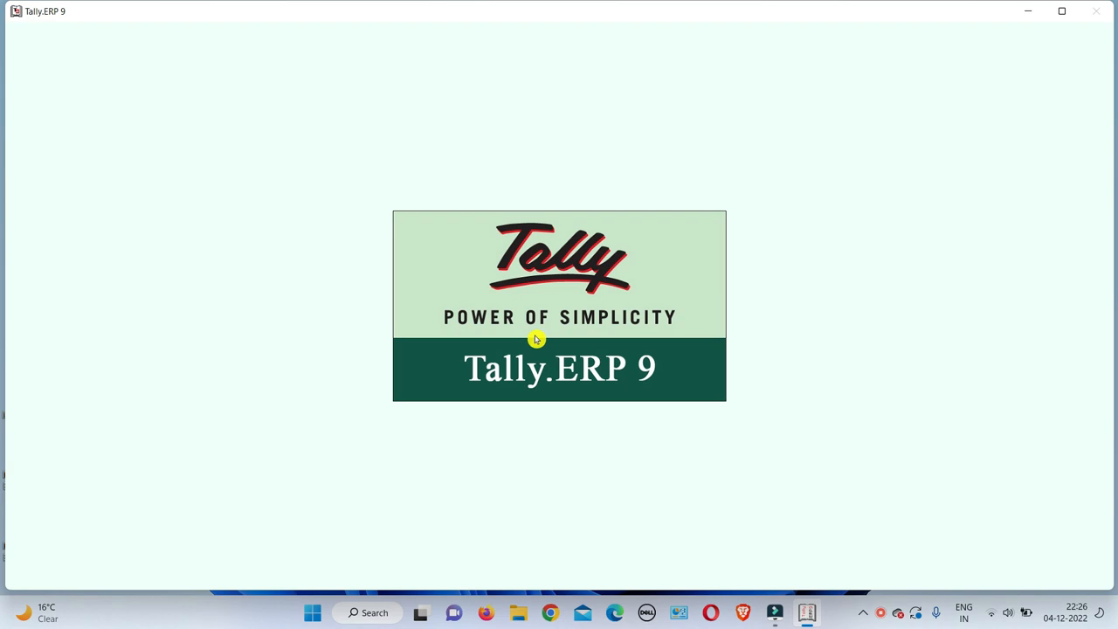
key(Down)
key(Down)
key(Down)
key(Down)
key(Down)
key(Return)
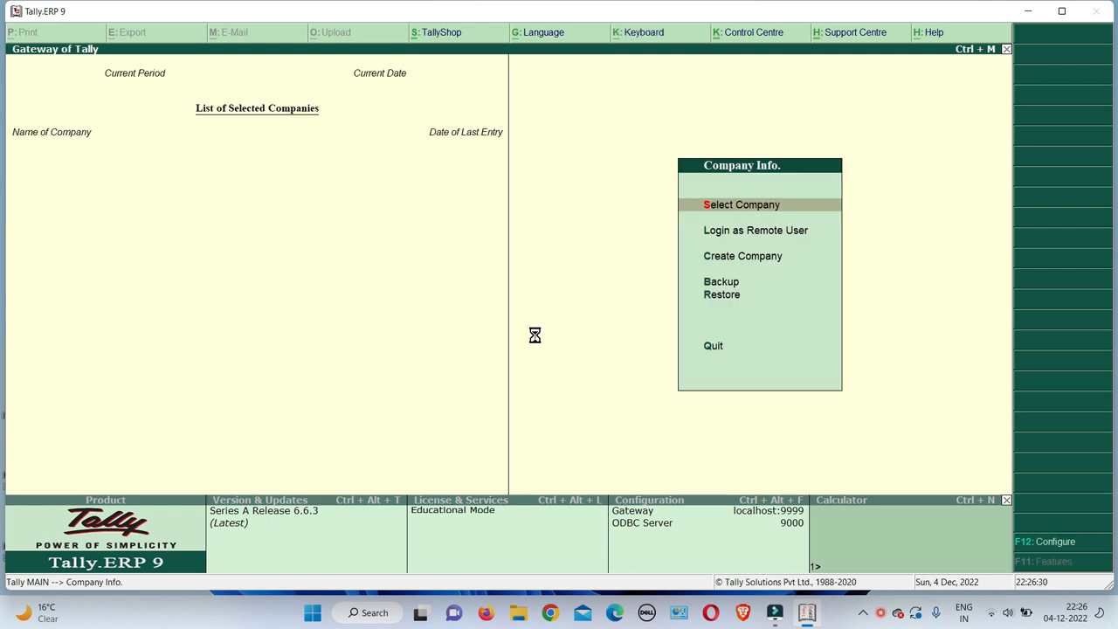
Load the company Budget Managment from the list of companies.
key(Return)
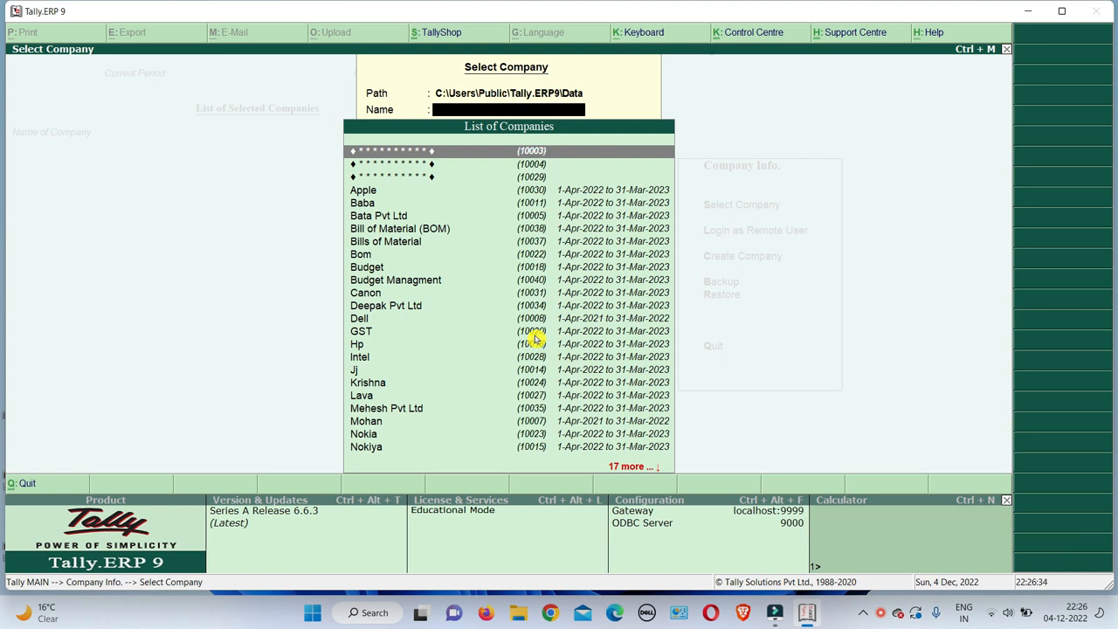
text(Bu)
key(Down)
key(Down)
key(Return)
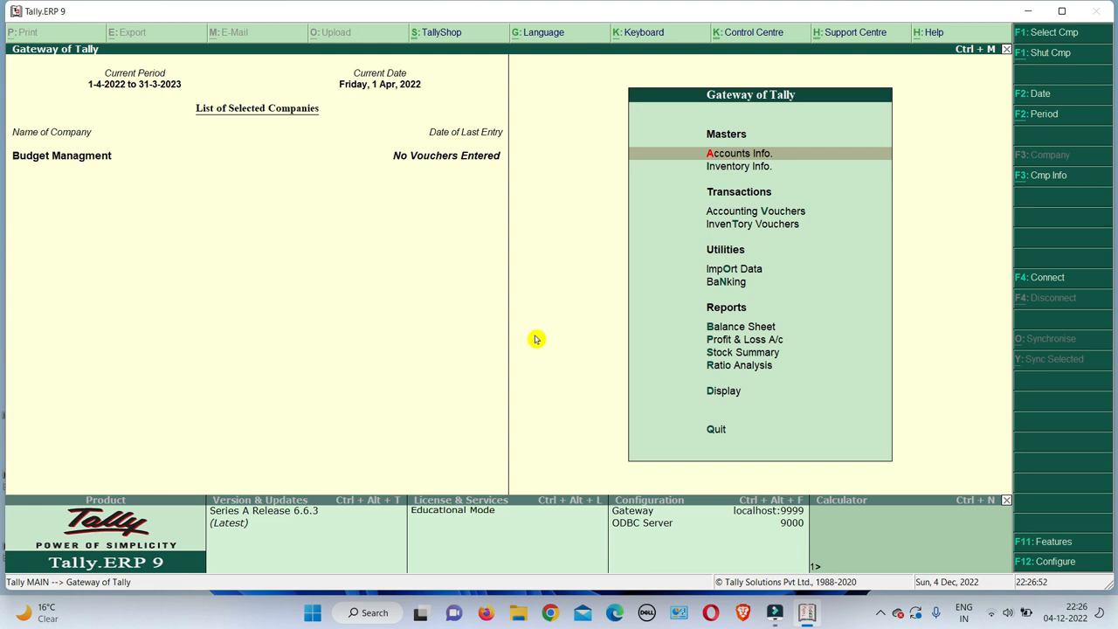
In the company's accounting features, keep Maintain budgets and controls set to Yes, save, and return to the Gateway of Tally.
key(F11)
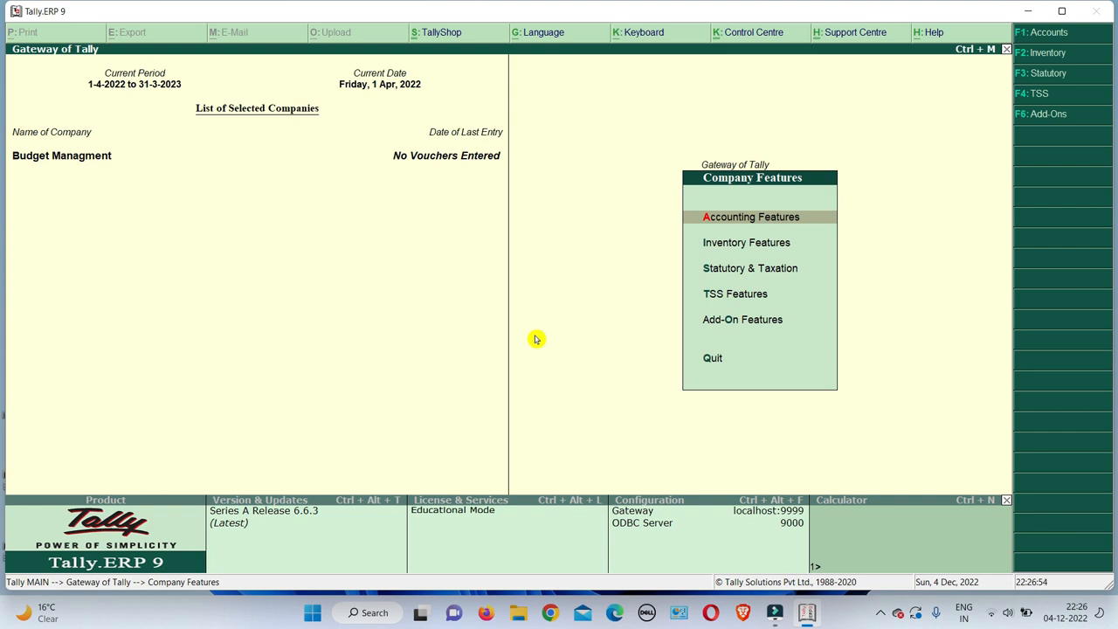
key(Return)
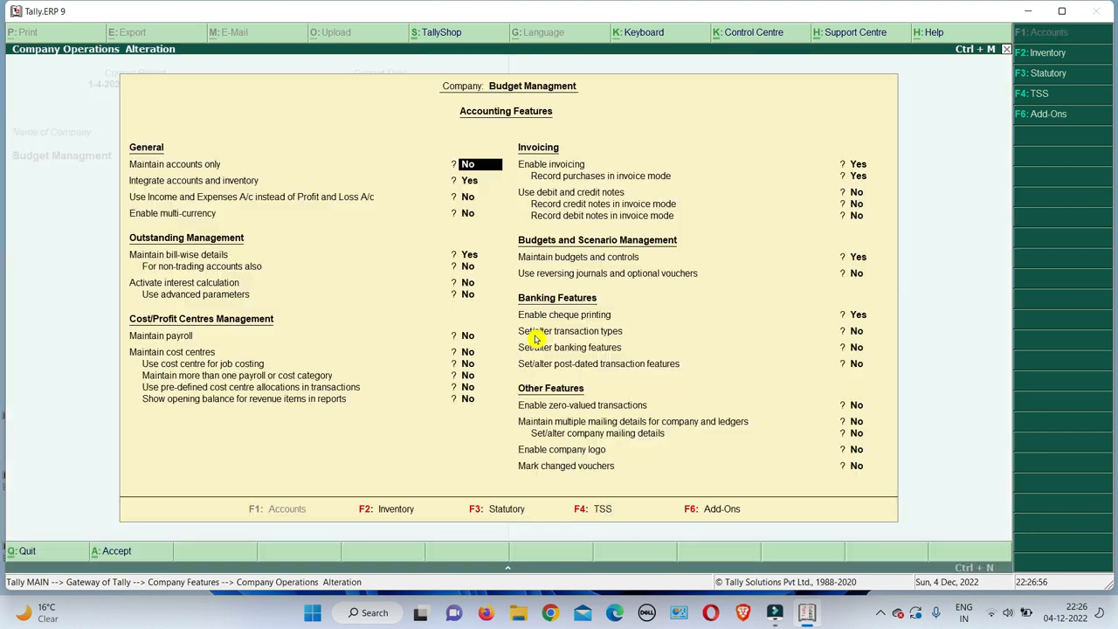
key(Return)
key(Return)
key(Return)
key(Return)
key(Return)
key(Return)
key(Return)
key(Return)
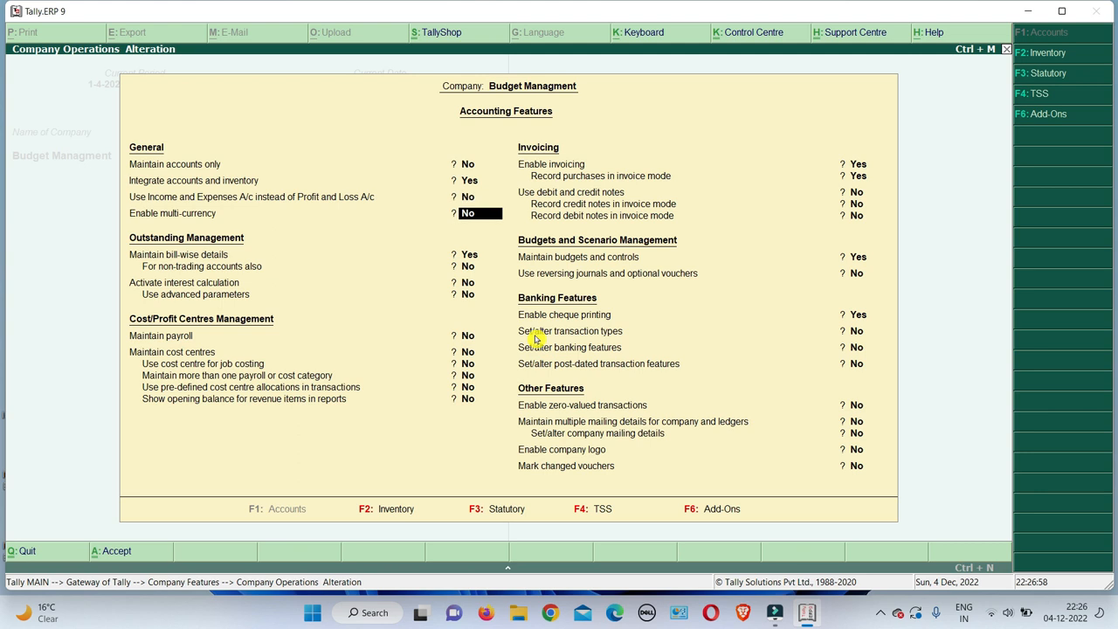
key(Return)
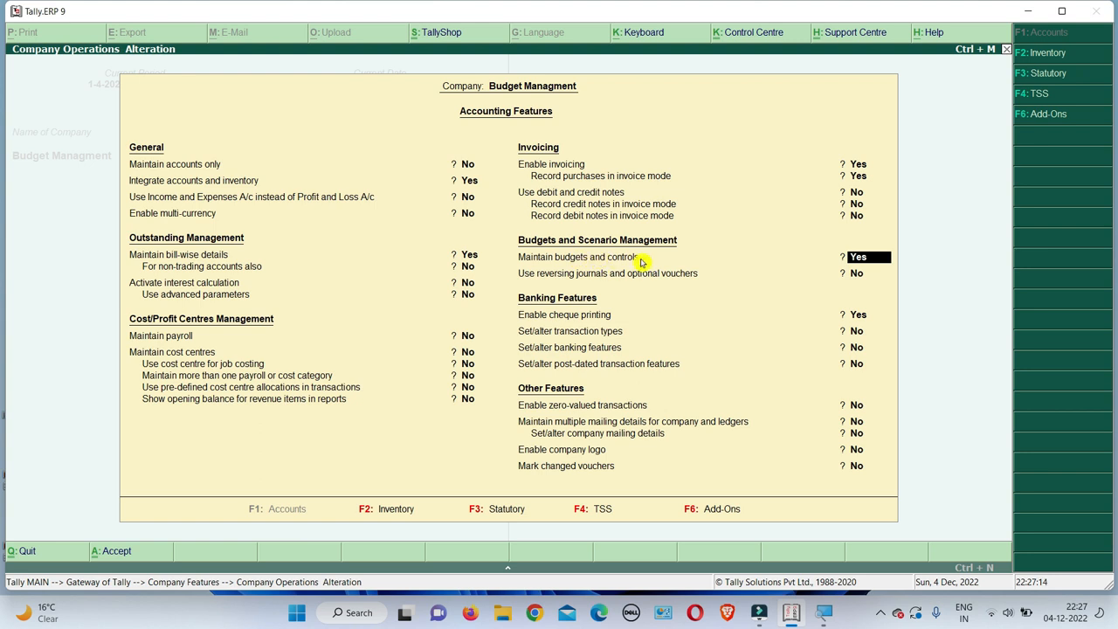
key(Return)
key(ctrl+a)
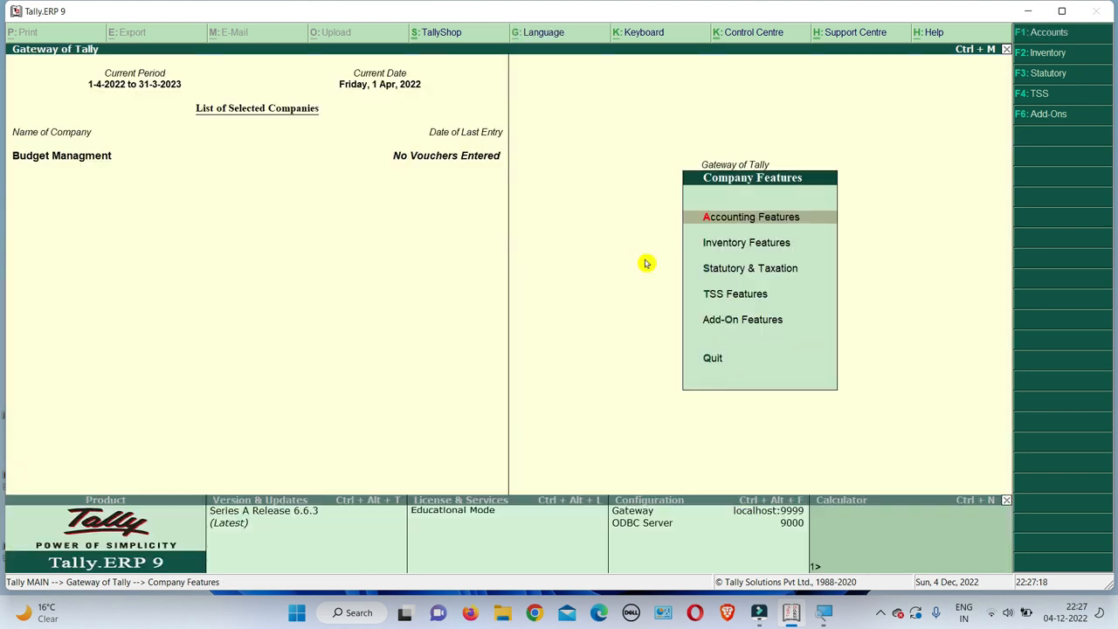
key(Escape)
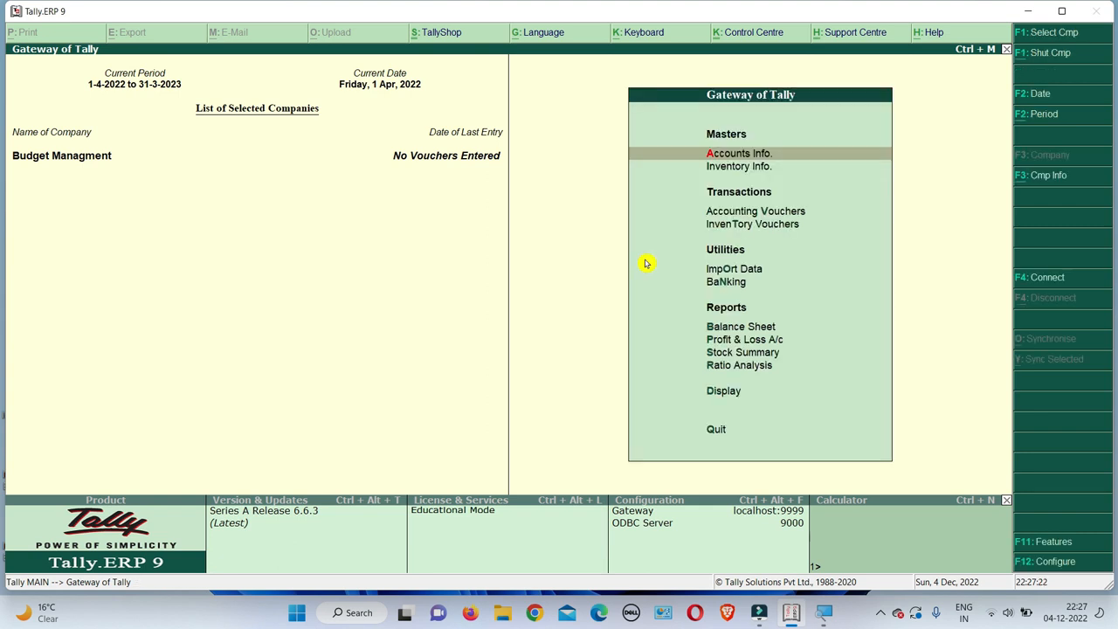
Start creating a budget named Budget Expenses under Primary.
key(Return)
key(Down)
key(Down)
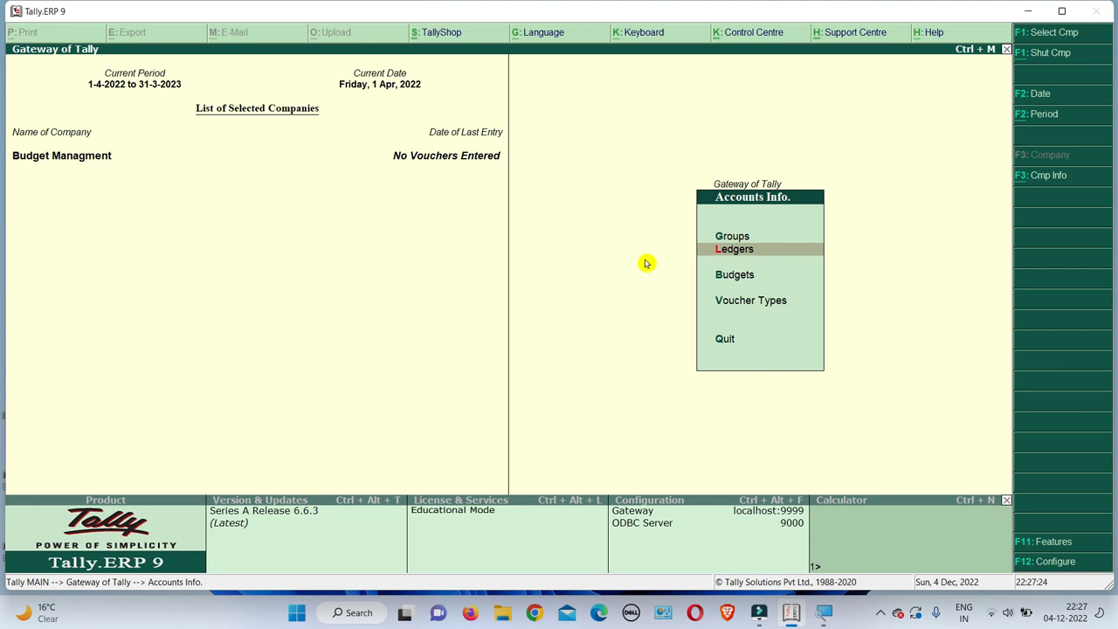
key(Return)
key(Return)
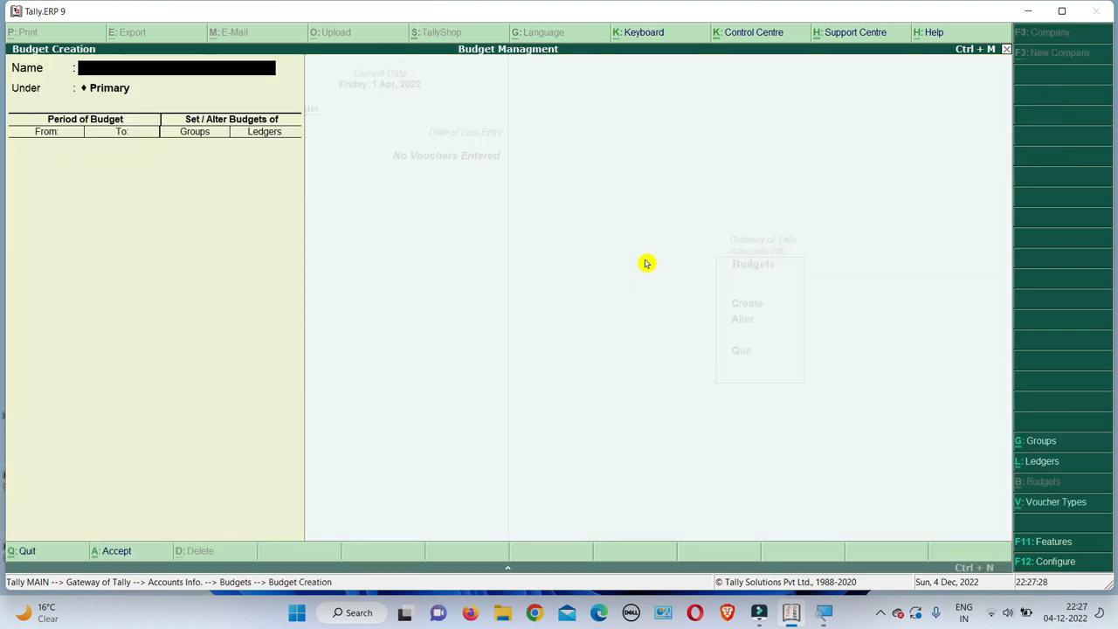
text(Budget Expenses)
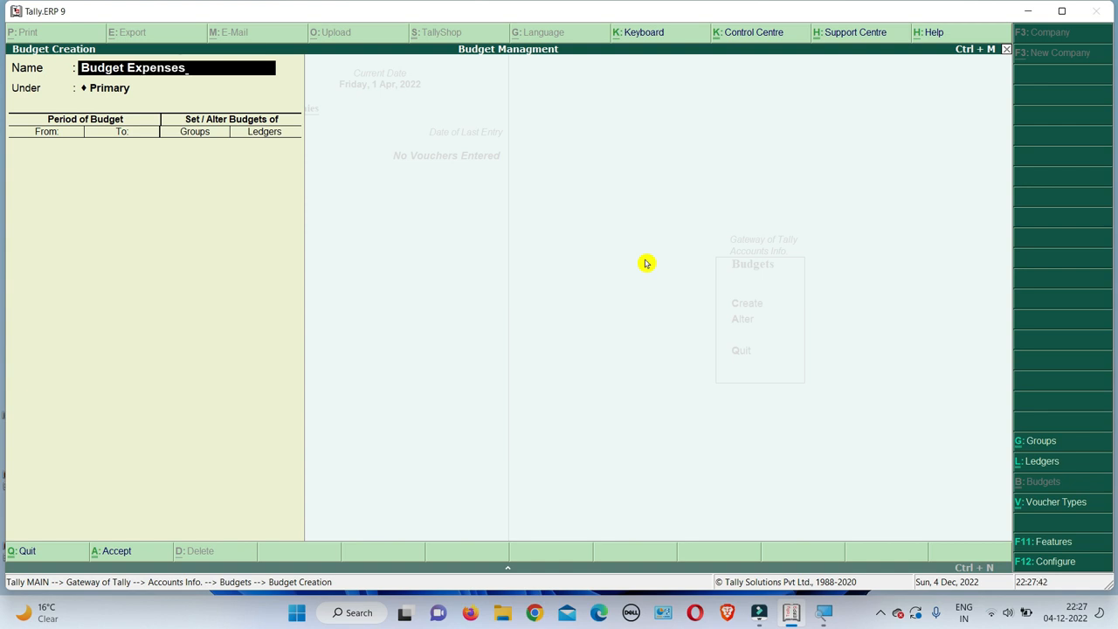
key(Return)
key(Return)
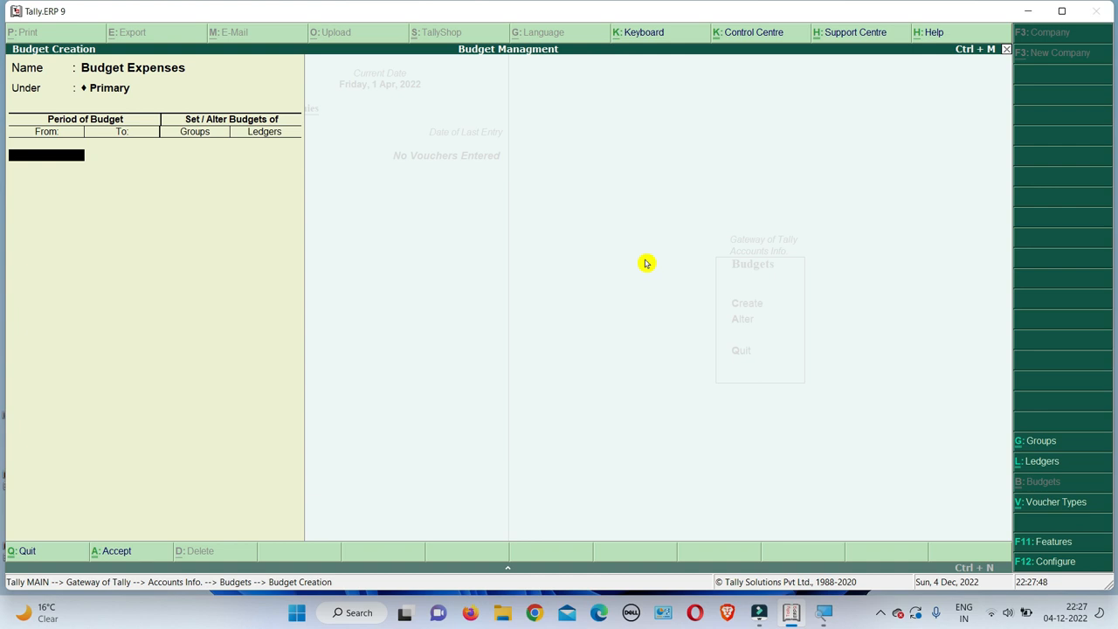
Set the budget period from 1-4-2022 to 1-7-2022.
text(1-4-2)
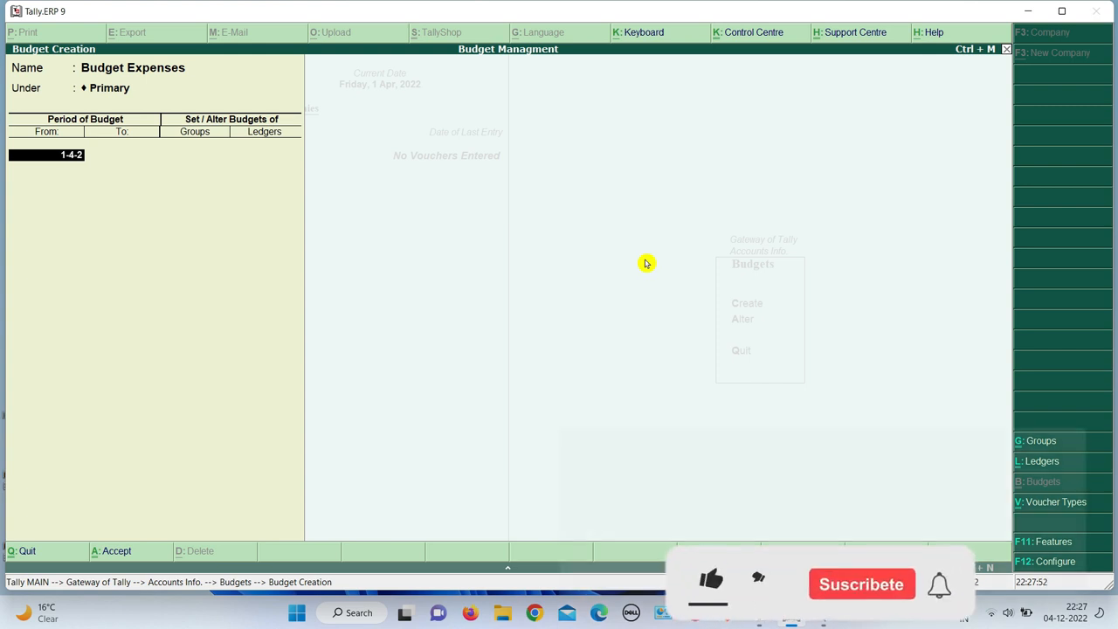
text(022)
key(Return)
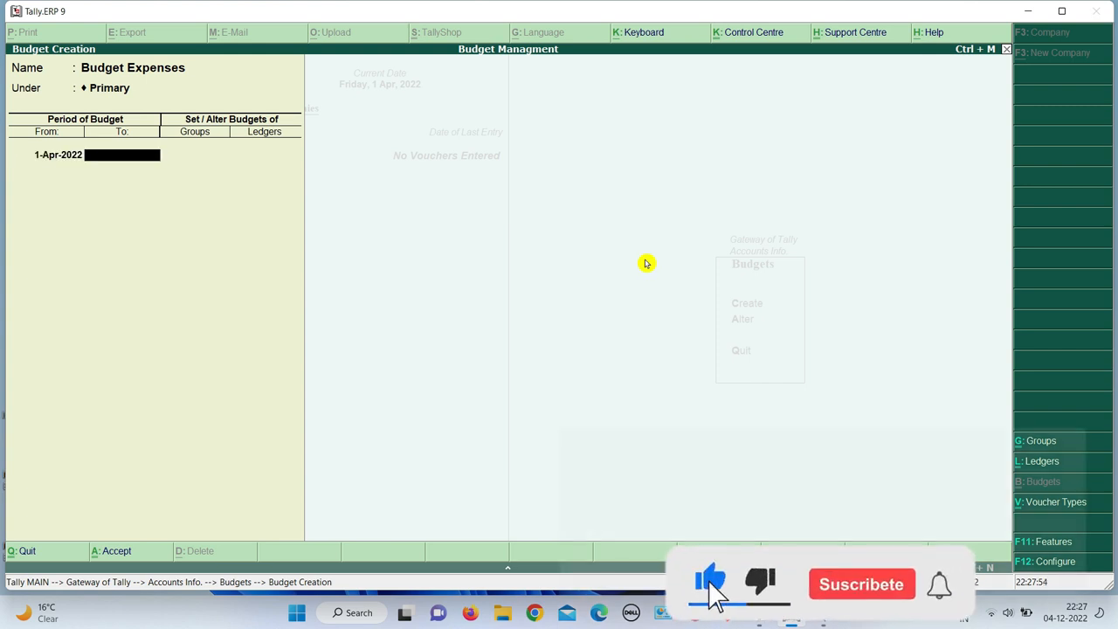
text(1-7-)
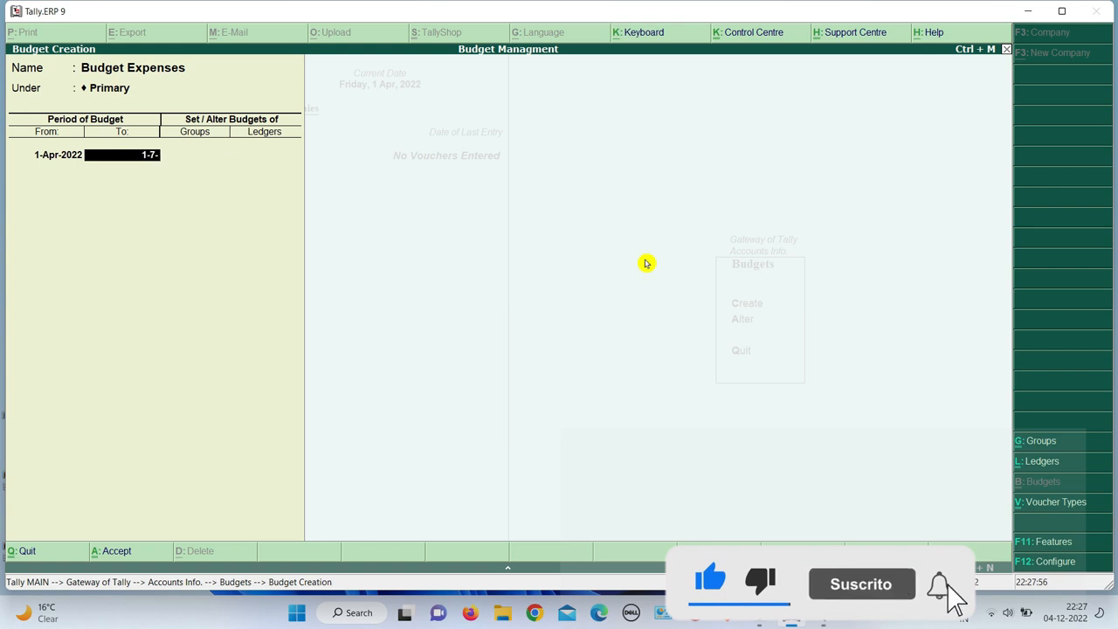
text(2022)
key(Return)
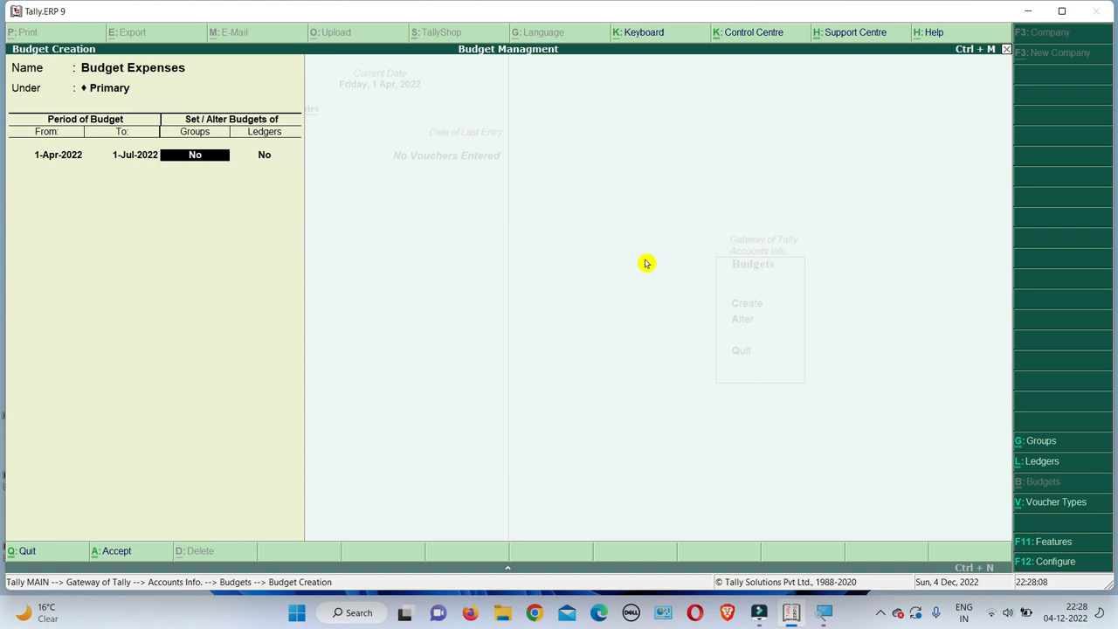
Enable group budgets for the period and add the Indirect Expenses group with budget type On Closing Balance.
text(yes)
key(Return)
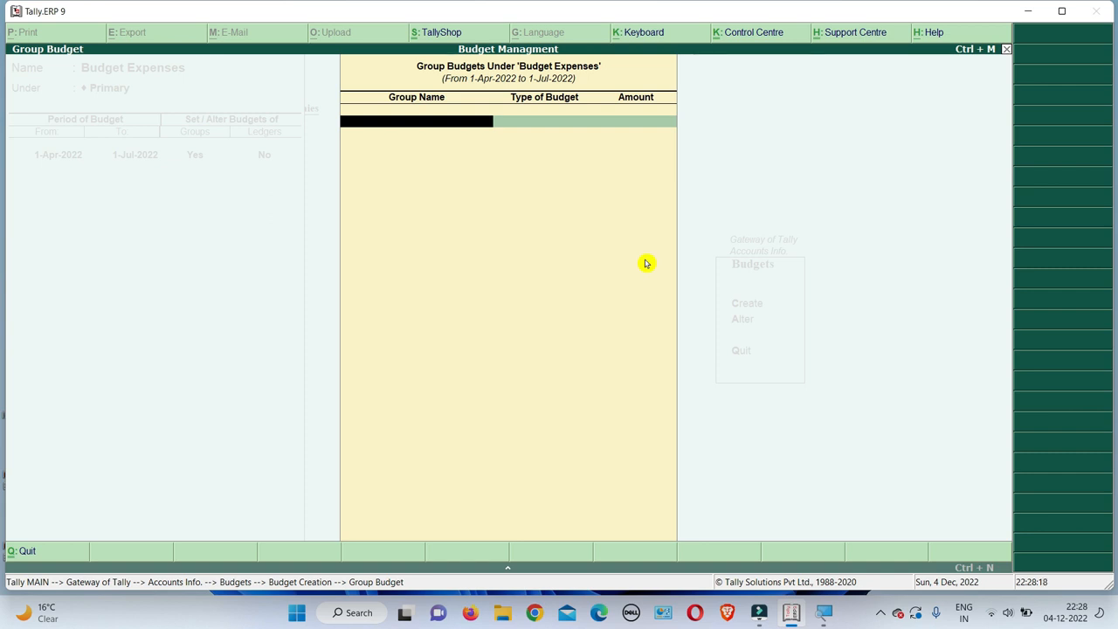
key(space)
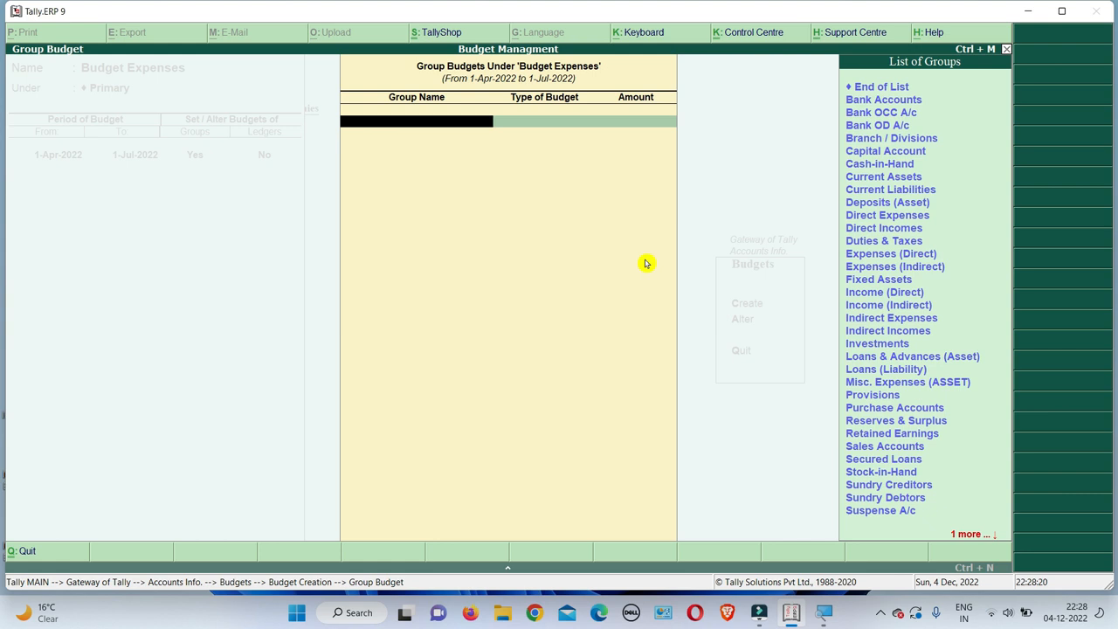
text(in)
key(Down)
key(Down)
key(Down)
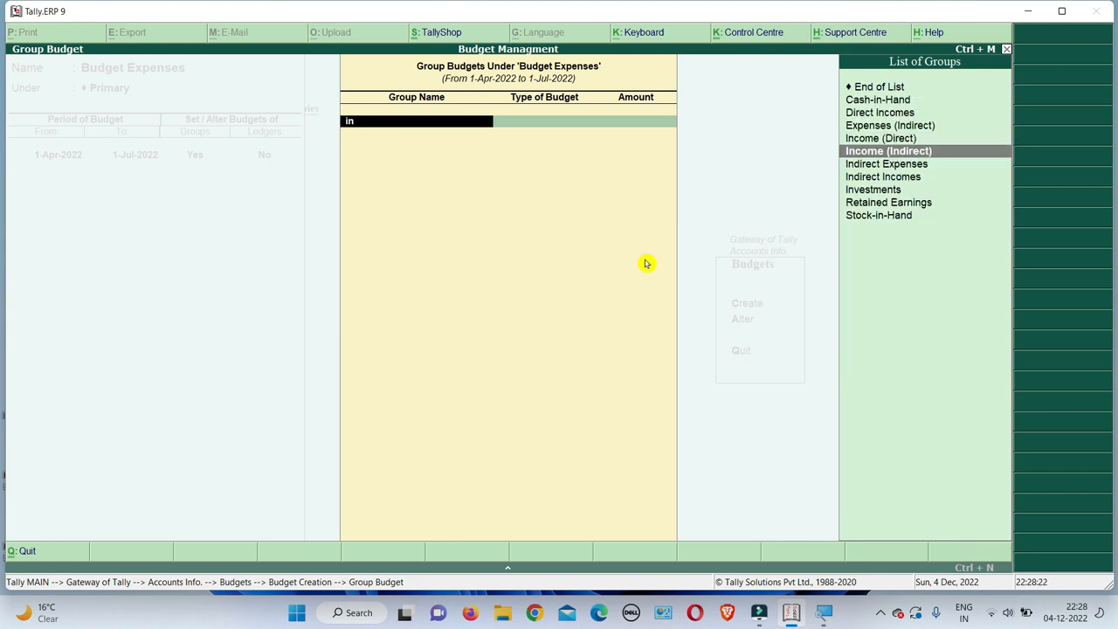
key(Return)
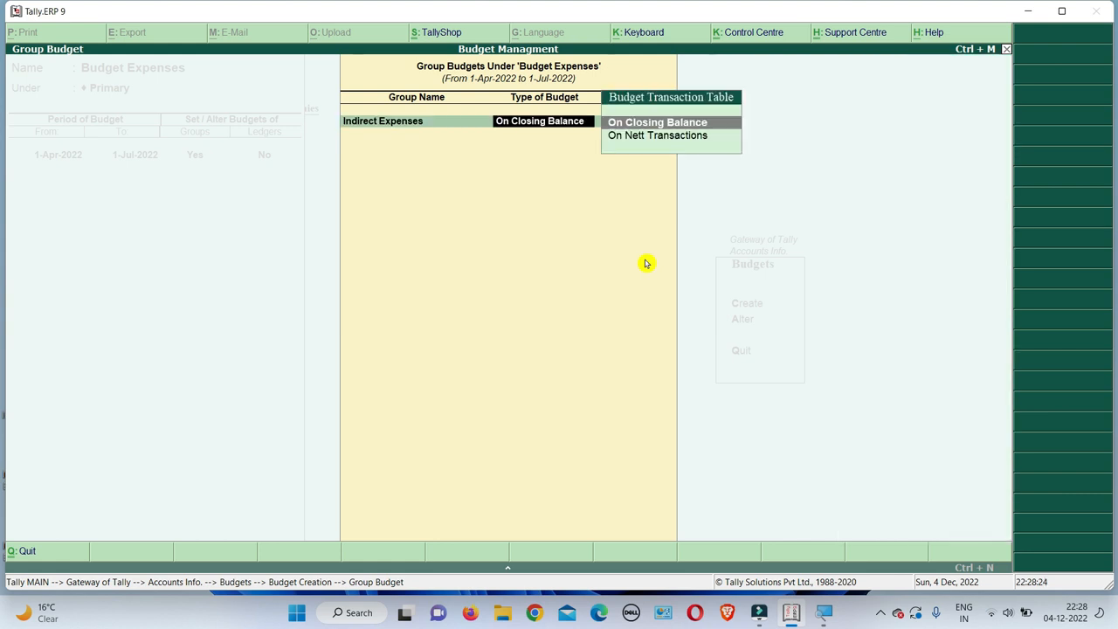
key(Return)
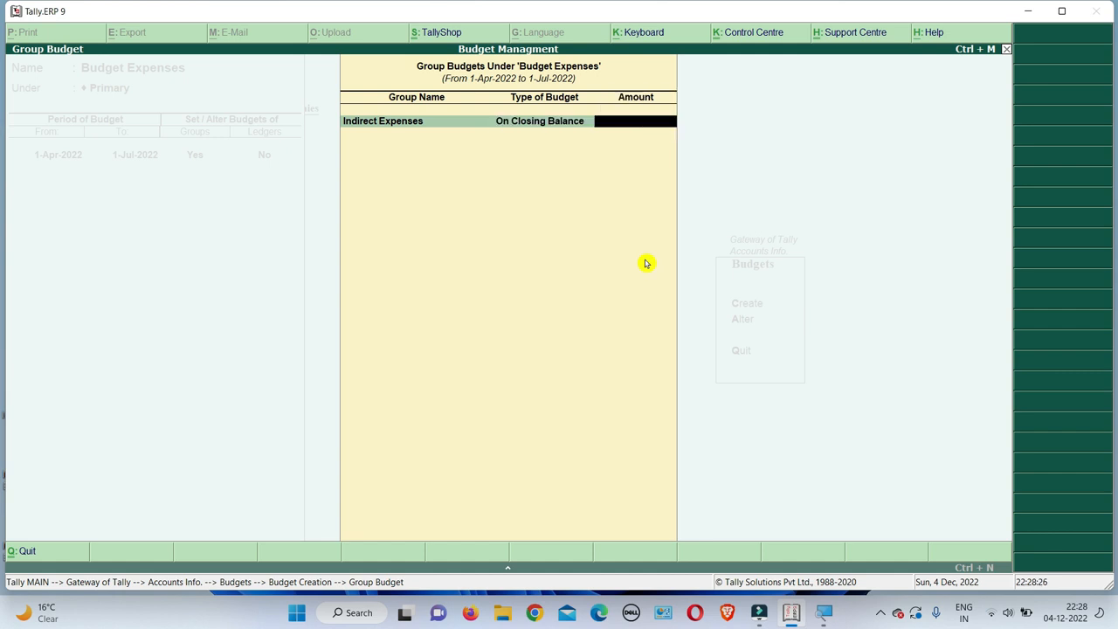
Enter the budget amount for Indirect Expenses, finish the group list, and enable ledger budgets for the period.
text(3,00,00)
text(00000)
key(Return)
key(Return)
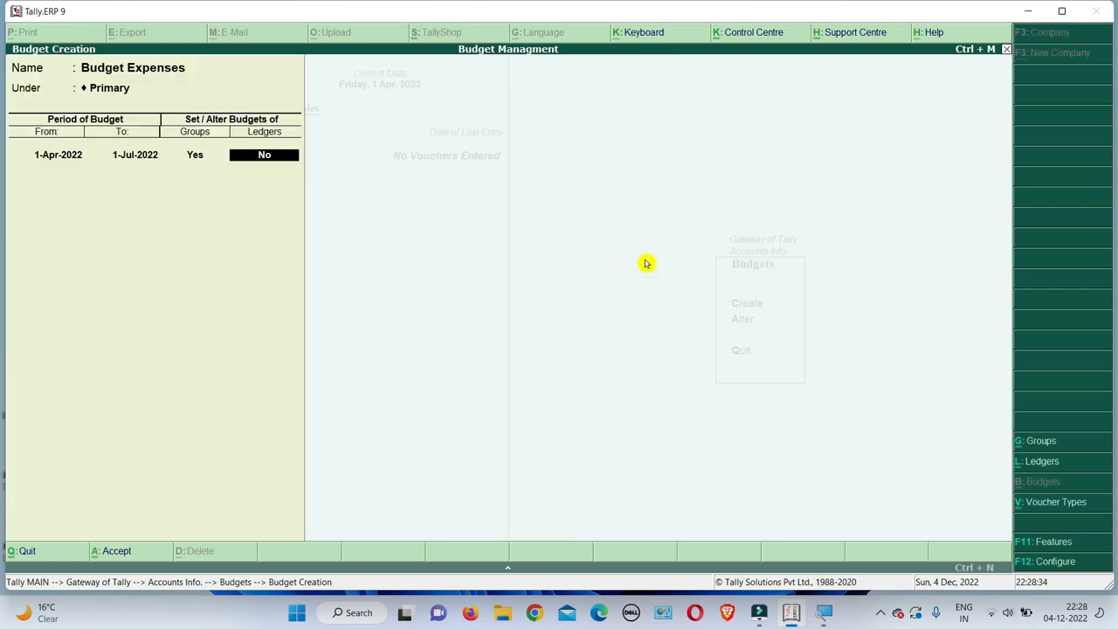
key(y)
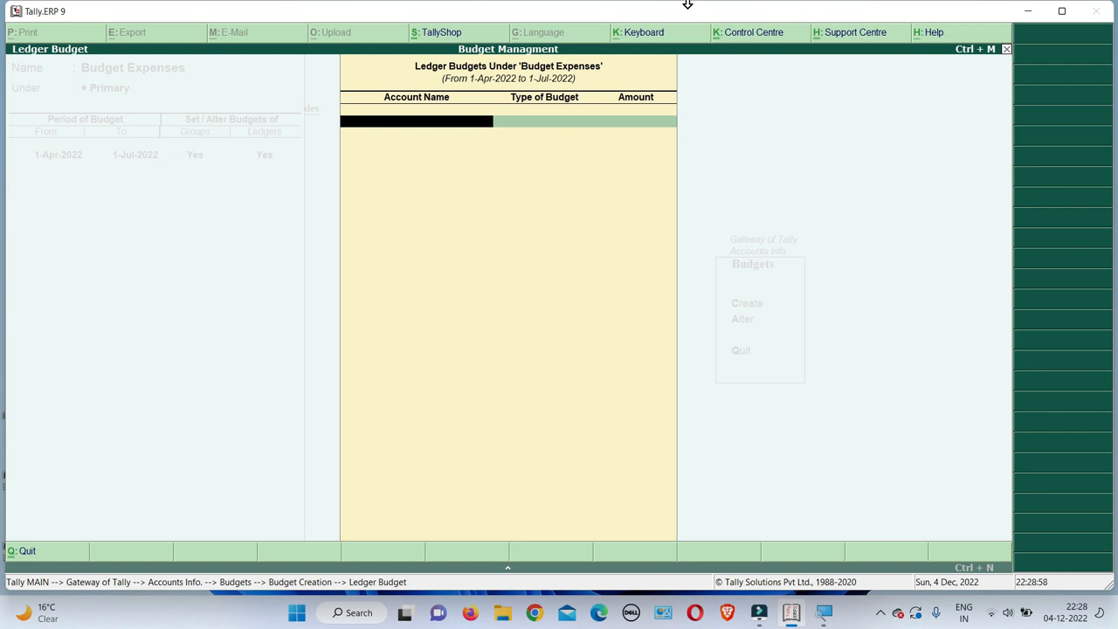
key(alt+c)
text(Rent)
key(Return)
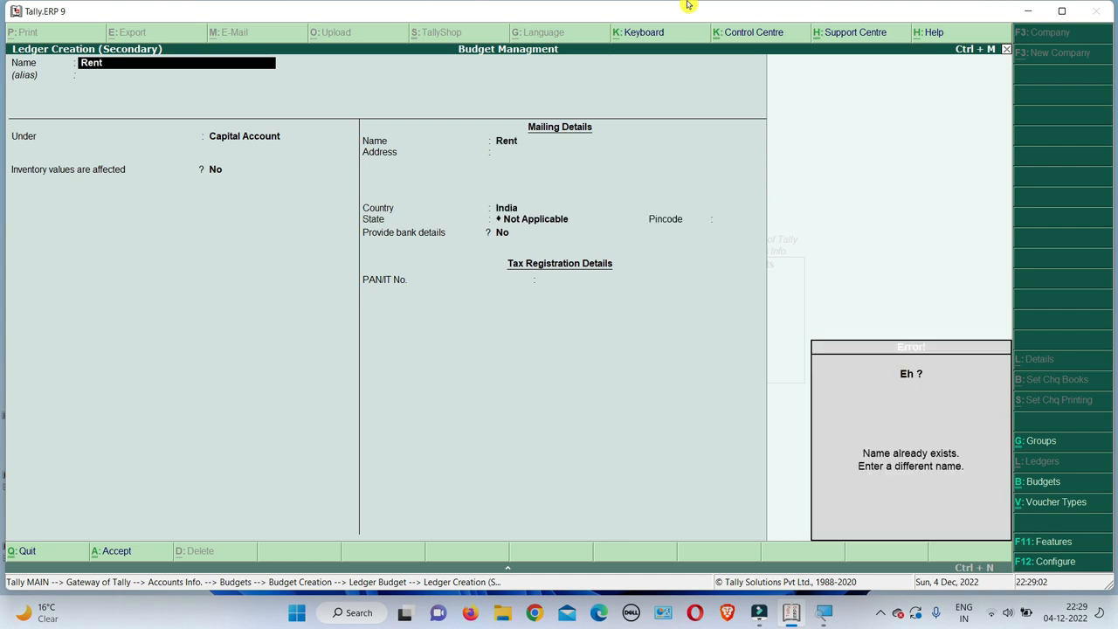
key(Escape)
key(Escape)
key(y)
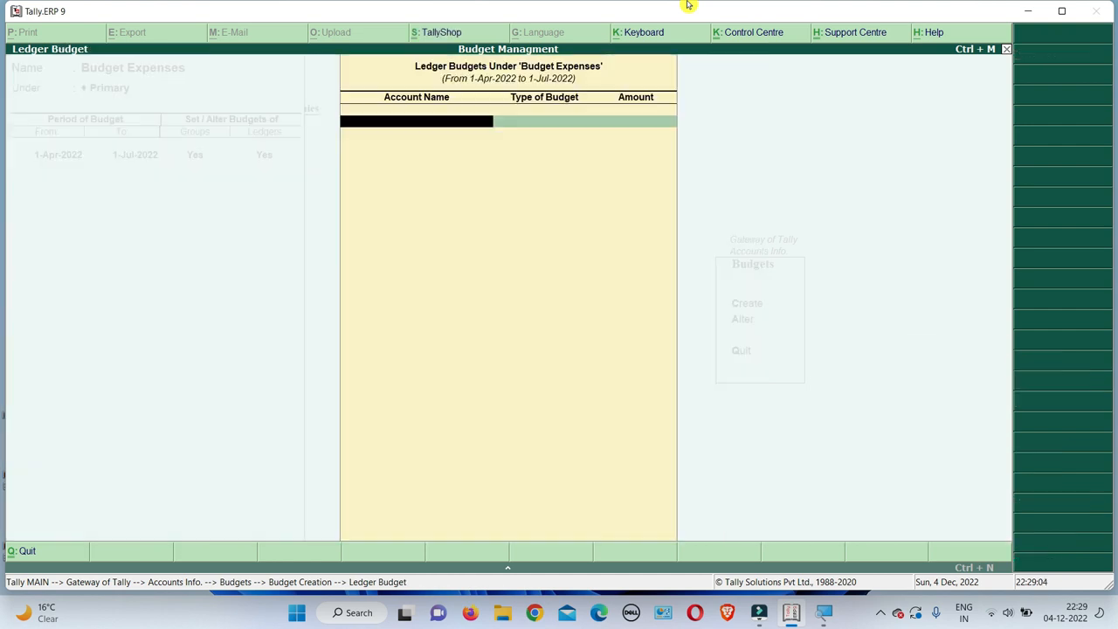
Add the Rent ledger to the ledger budgets with type On Closing Balance and amount 50000.
key(Down)
key(Down)
key(Down)
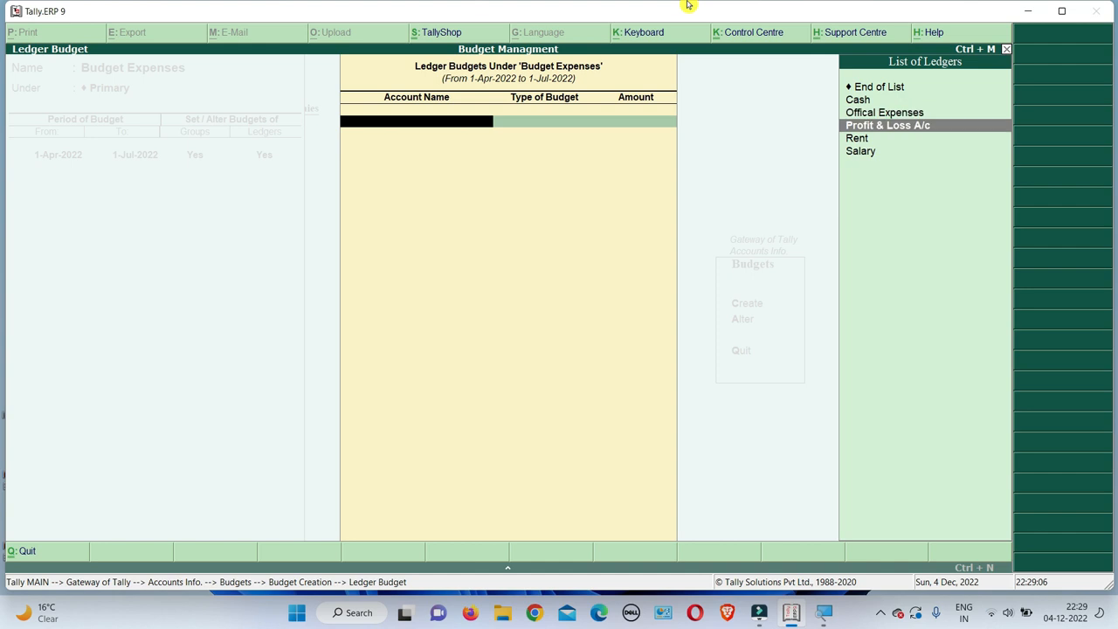
key(Return)
key(Return)
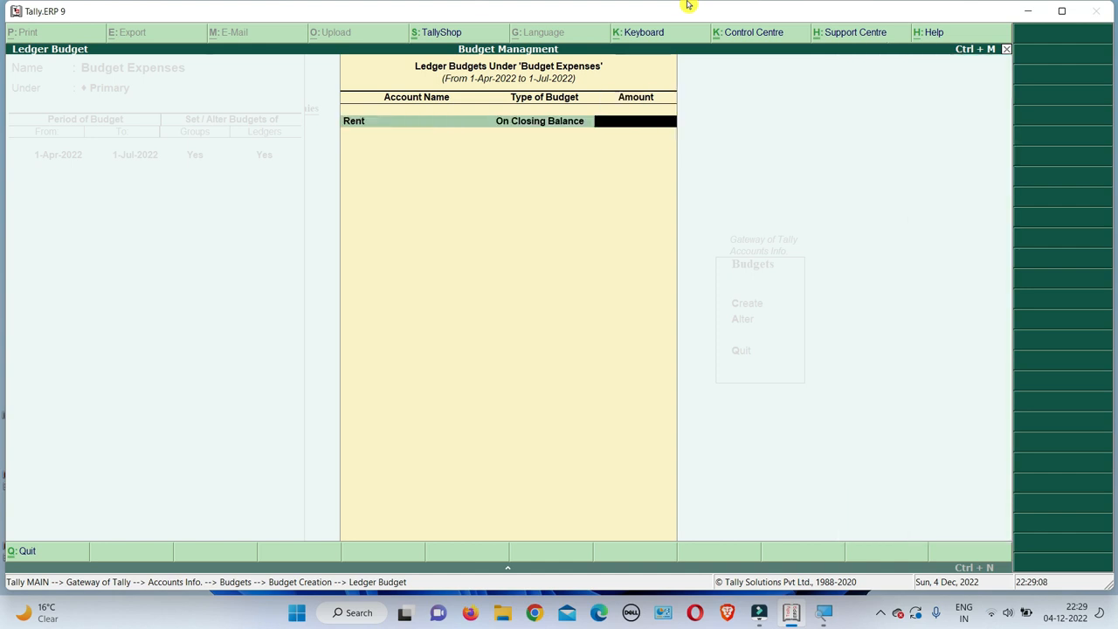
text(50000)
key(Return)
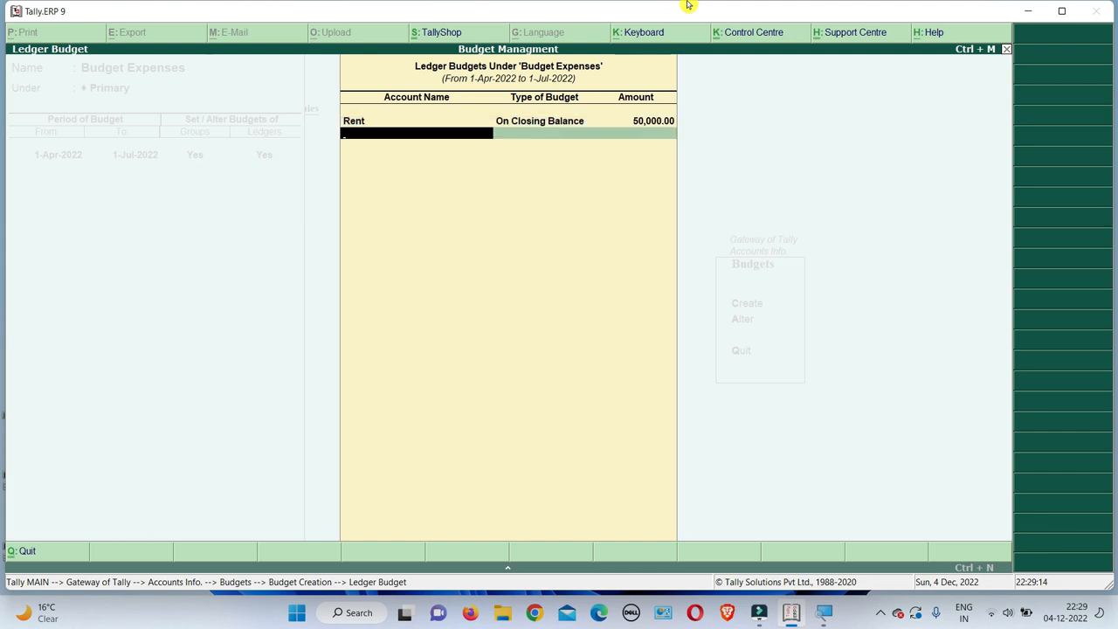
Add the Salary ledger to the ledger budgets with type On Closing Balance and amount 100000.
key(Down)
key(Down)
key(Down)
key(Down)
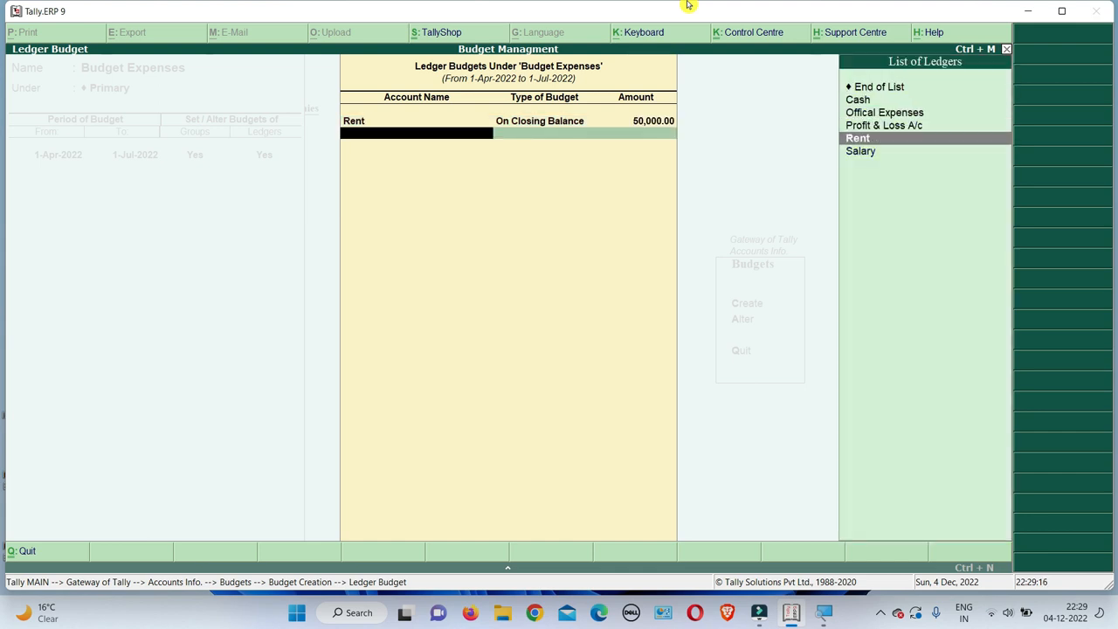
key(Return)
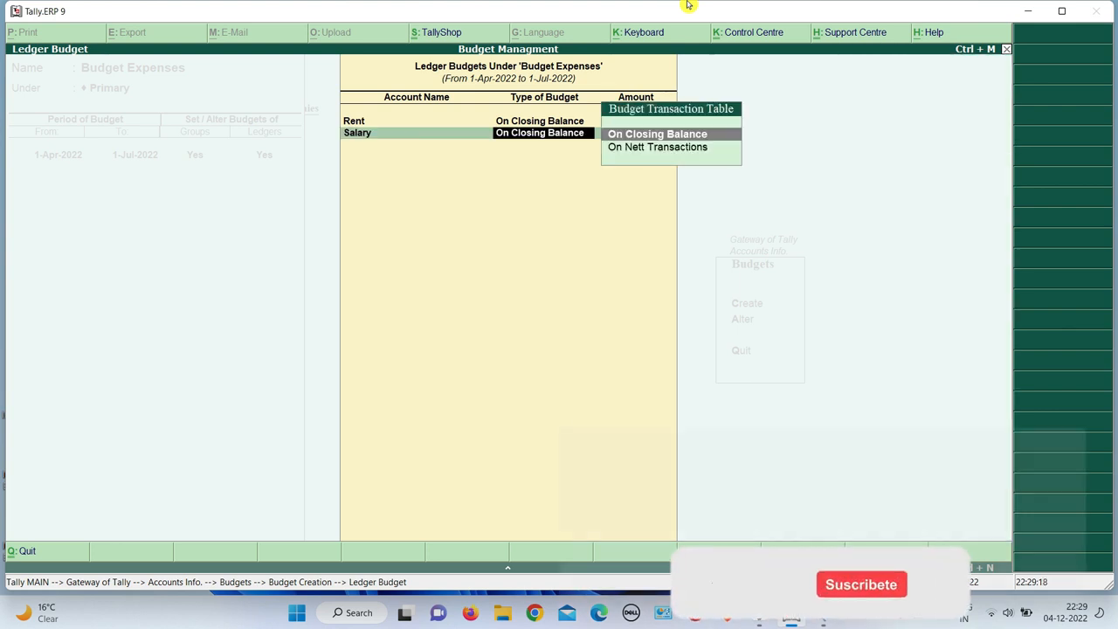
key(Return)
text(100000)
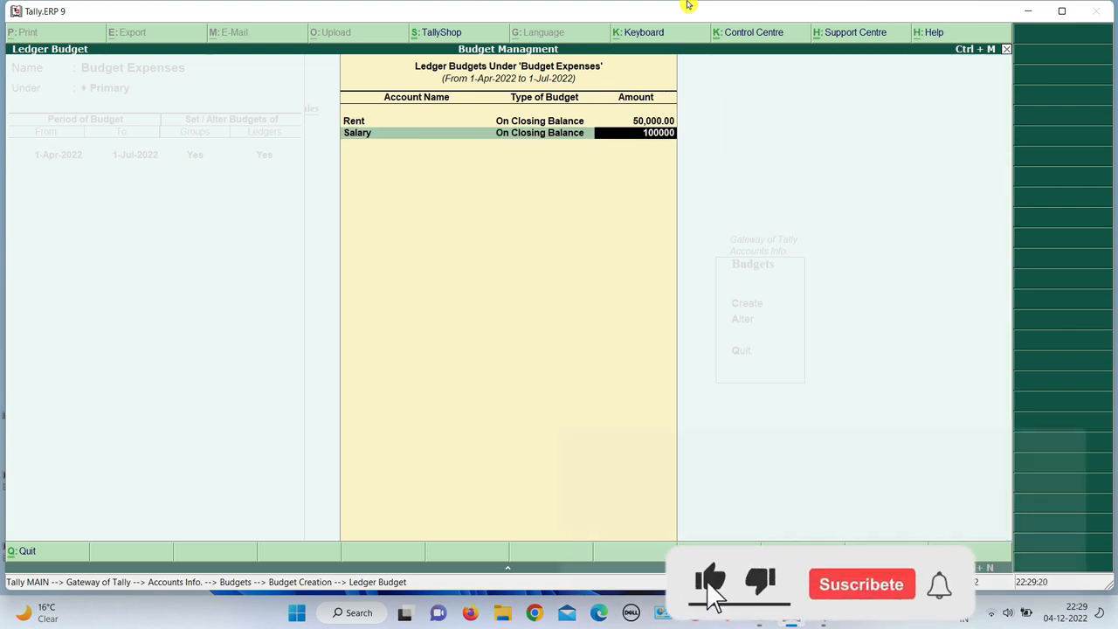
key(Return)
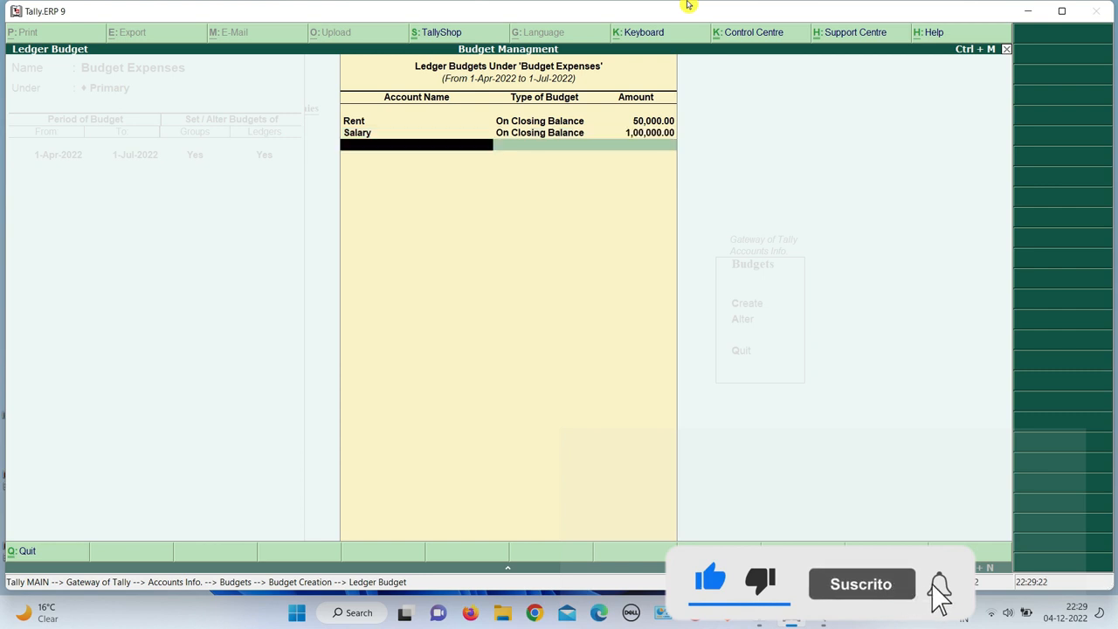
Add the Offical Expenses ledger to the ledger budgets with type On Closing Balance and amount 150000.
key(Down)
key(Down)
key(Down)
key(Down)
key(Down)
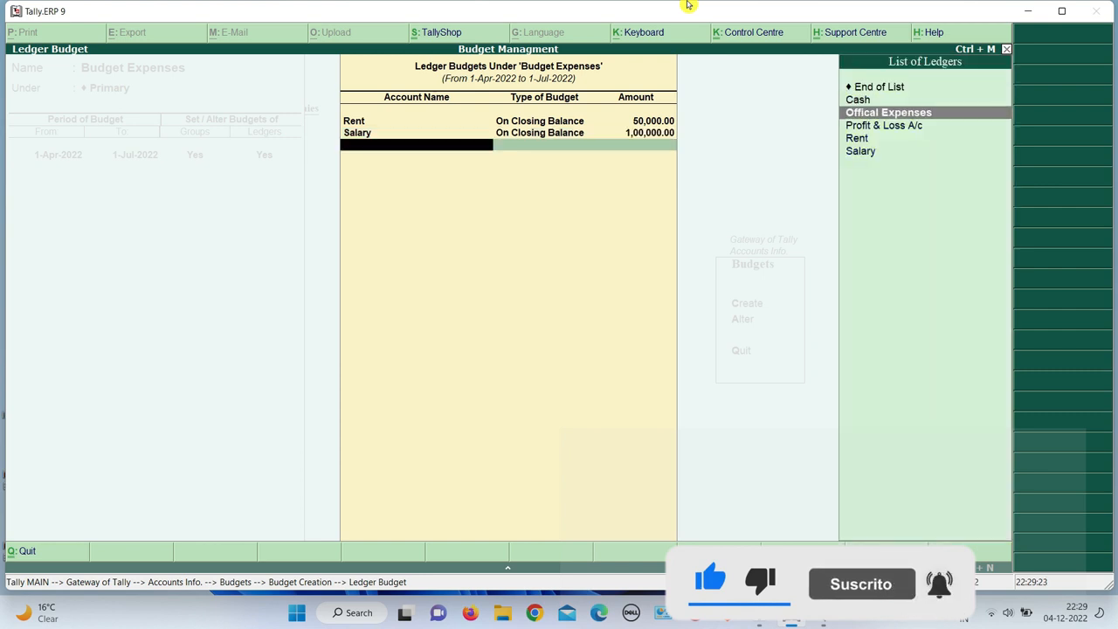
key(Up)
key(Up)
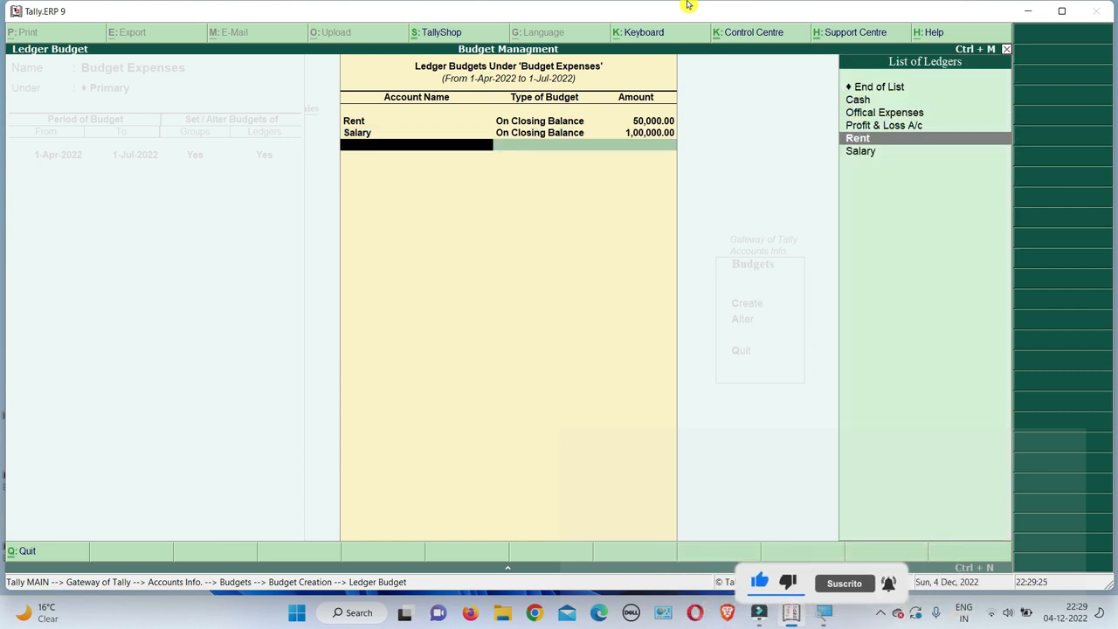
key(Up)
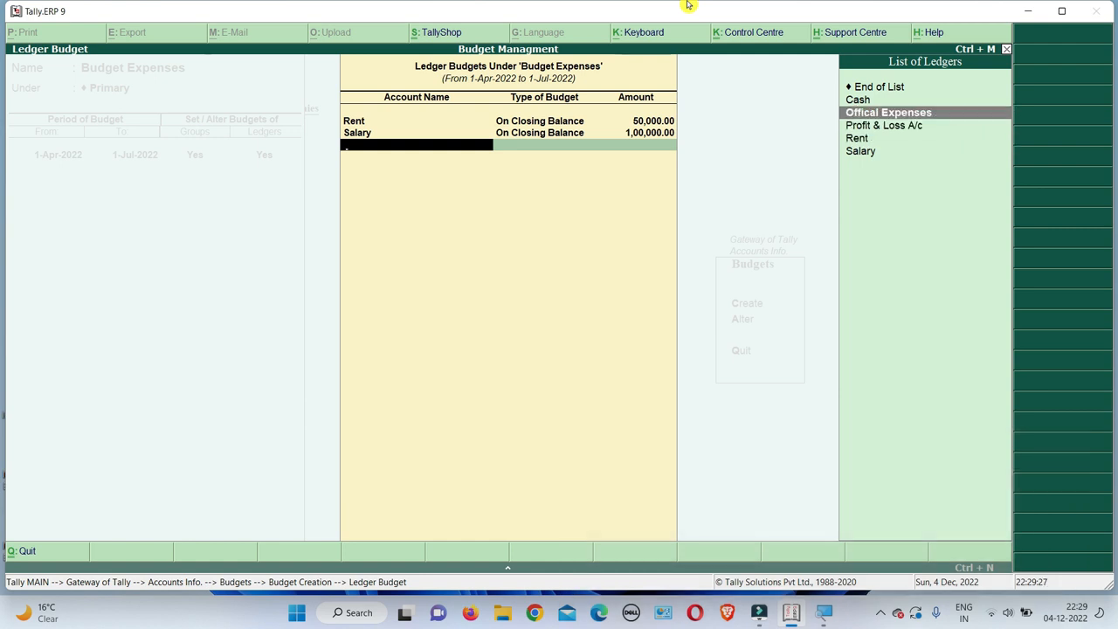
key(Return)
key(Return)
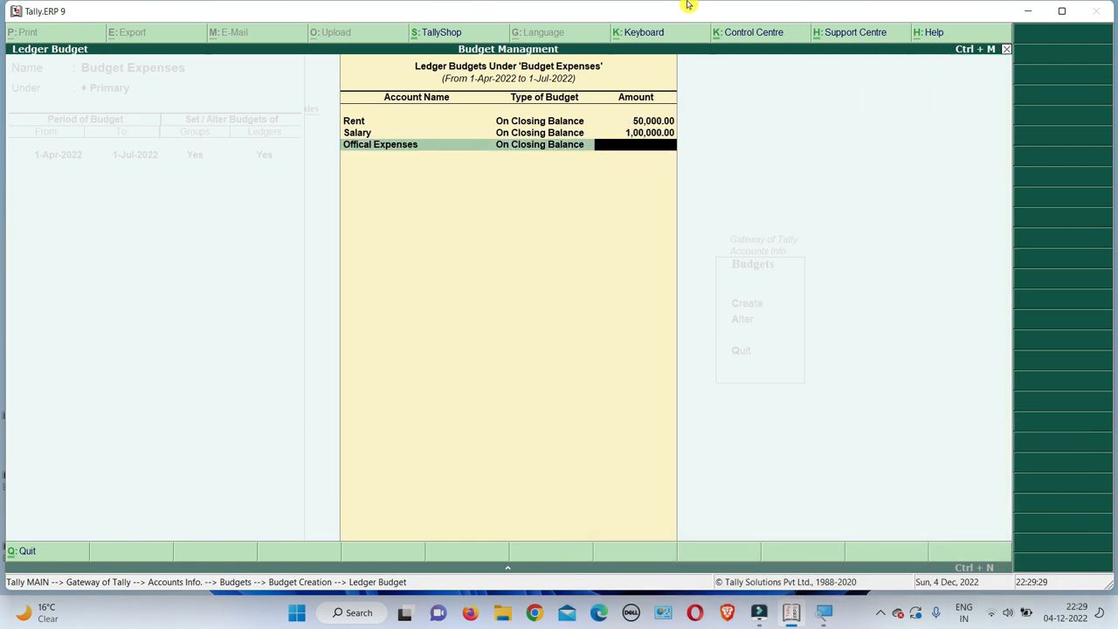
text(150000)
key(Return)
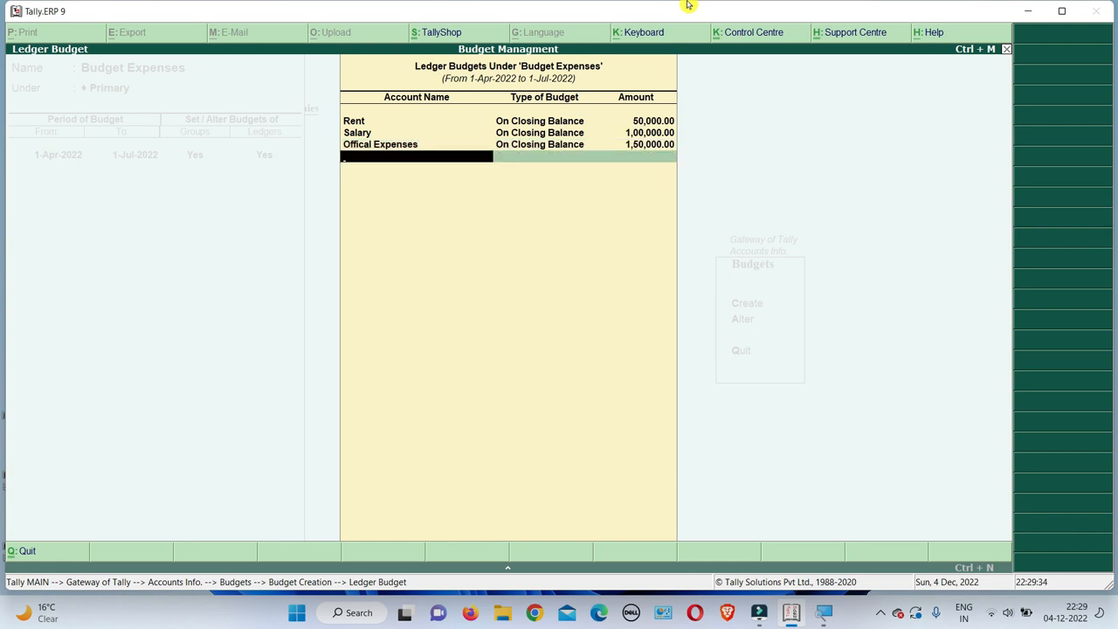
Finish the ledger budget list, save the budget Budget Expenses and leave budget creation.
key(Return)
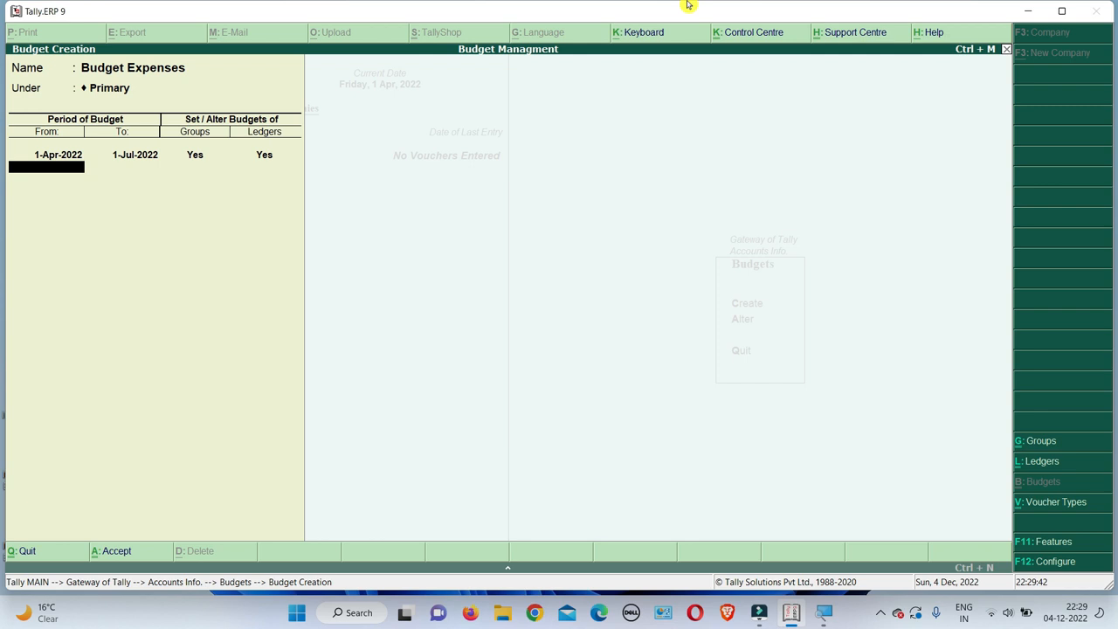
key(Return)
key(Return)
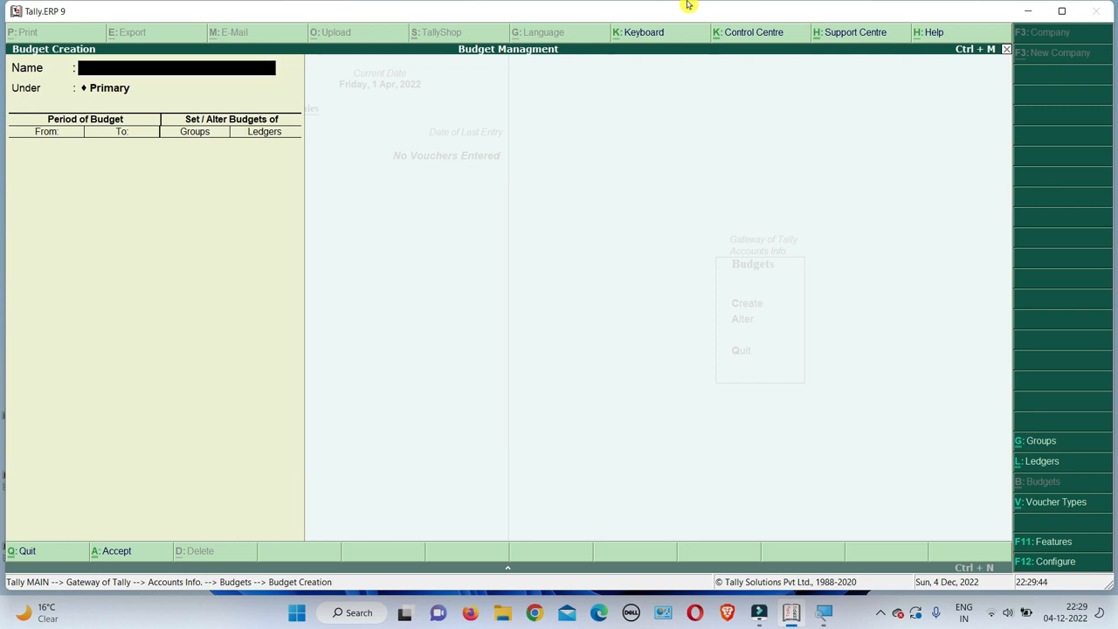
key(Escape)
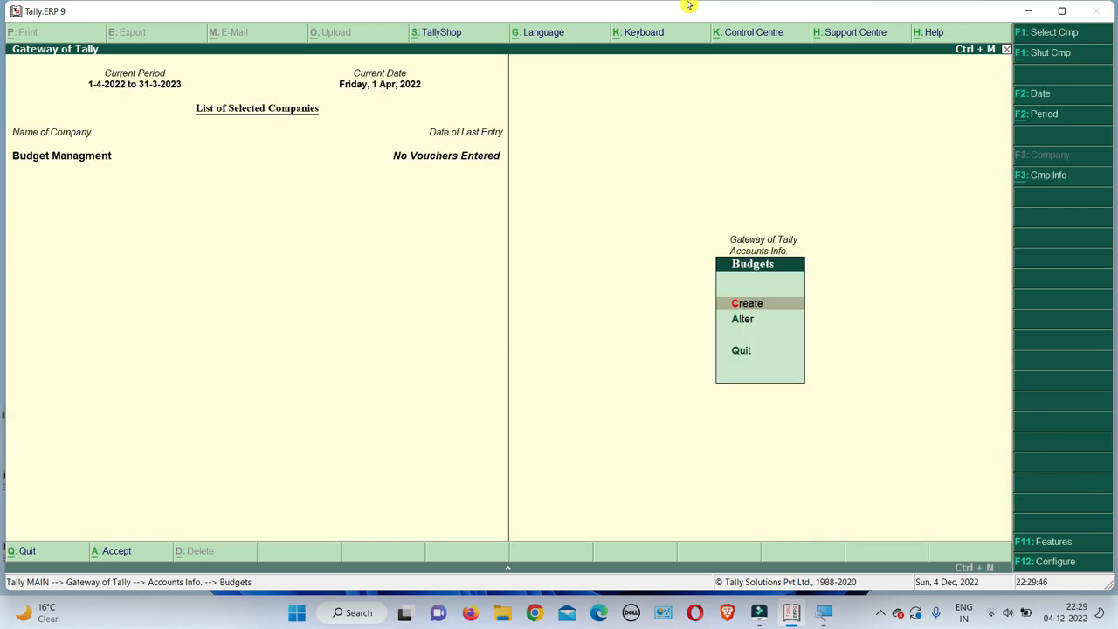
Start a payment voucher with Offical Expenses as the debit ledger and set the voucher date to 1-4-2022.
key(Escape)
key(Escape)
key(Down)
key(Down)
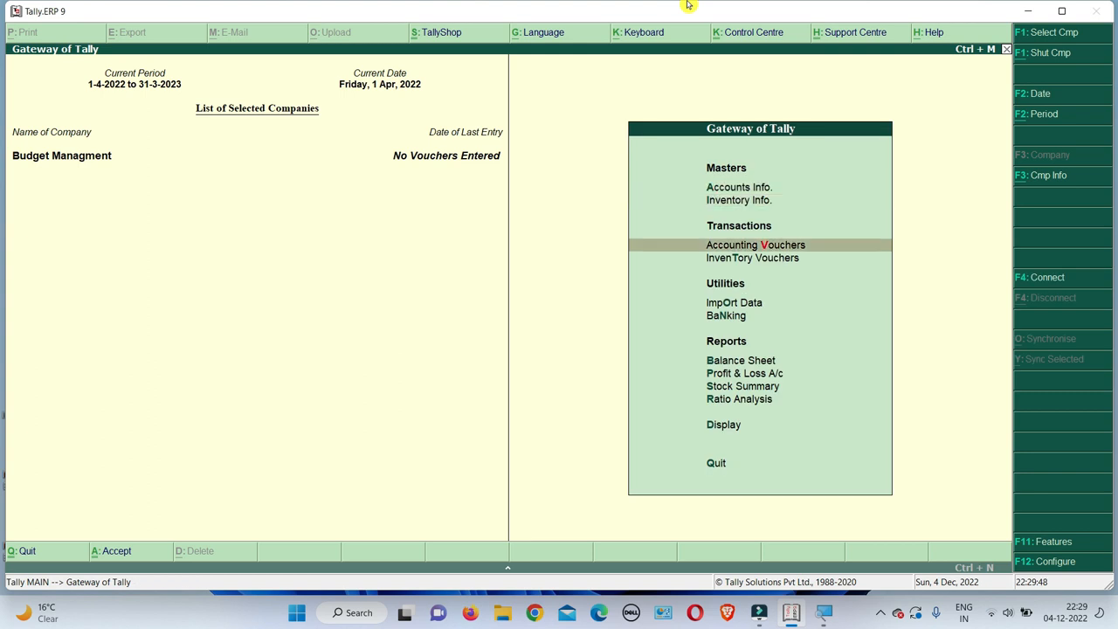
key(Return)
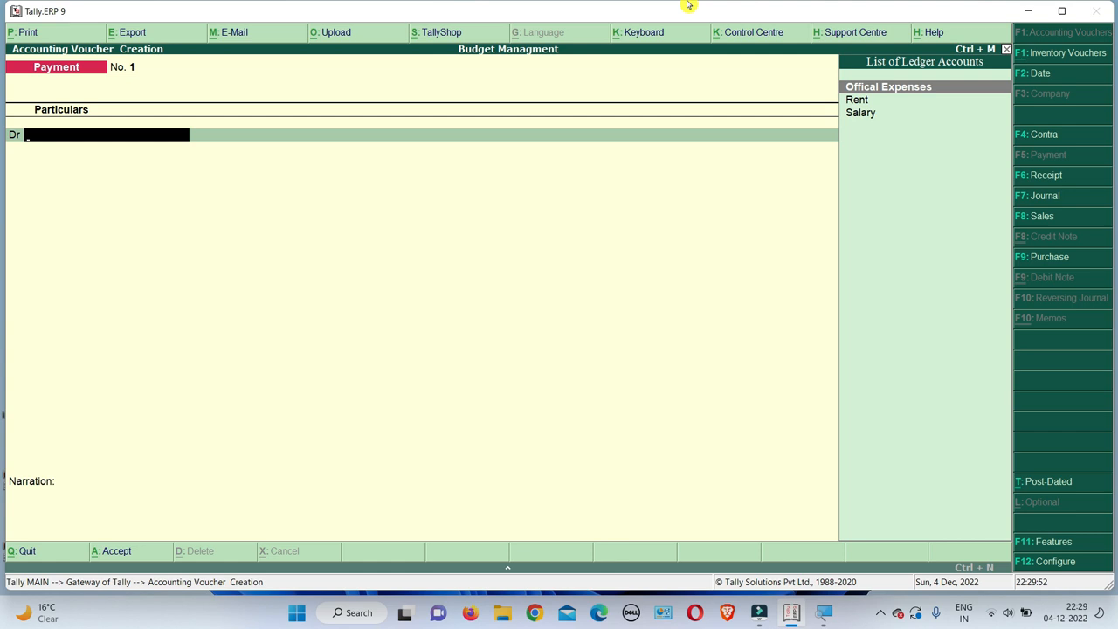
key(Down)
key(Up)
key(Return)
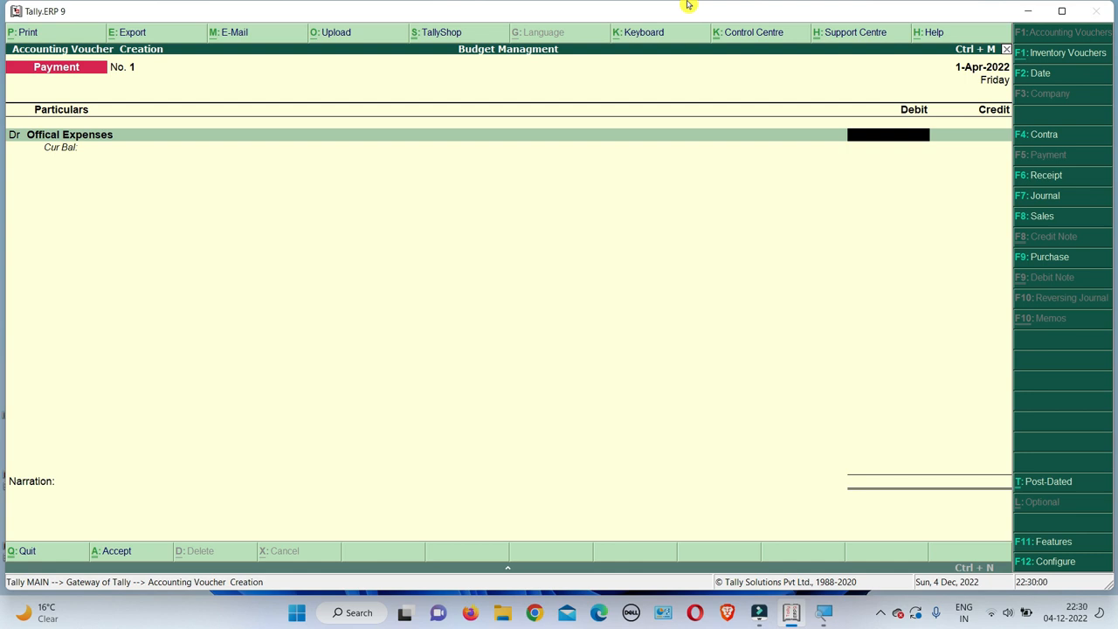
key(F2)
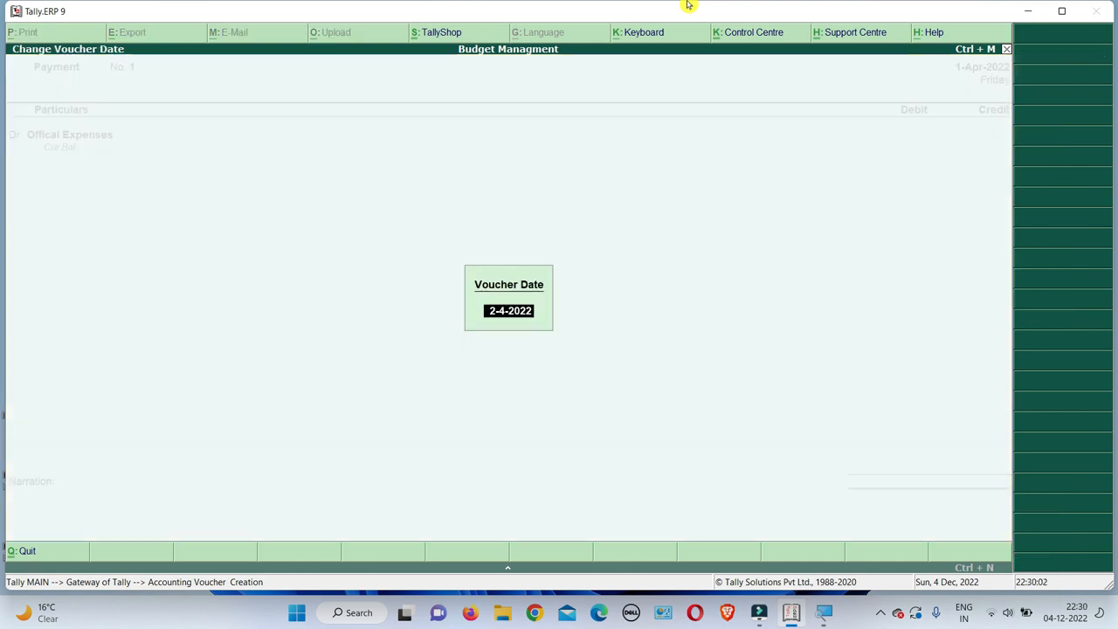
text(1-4-2022)
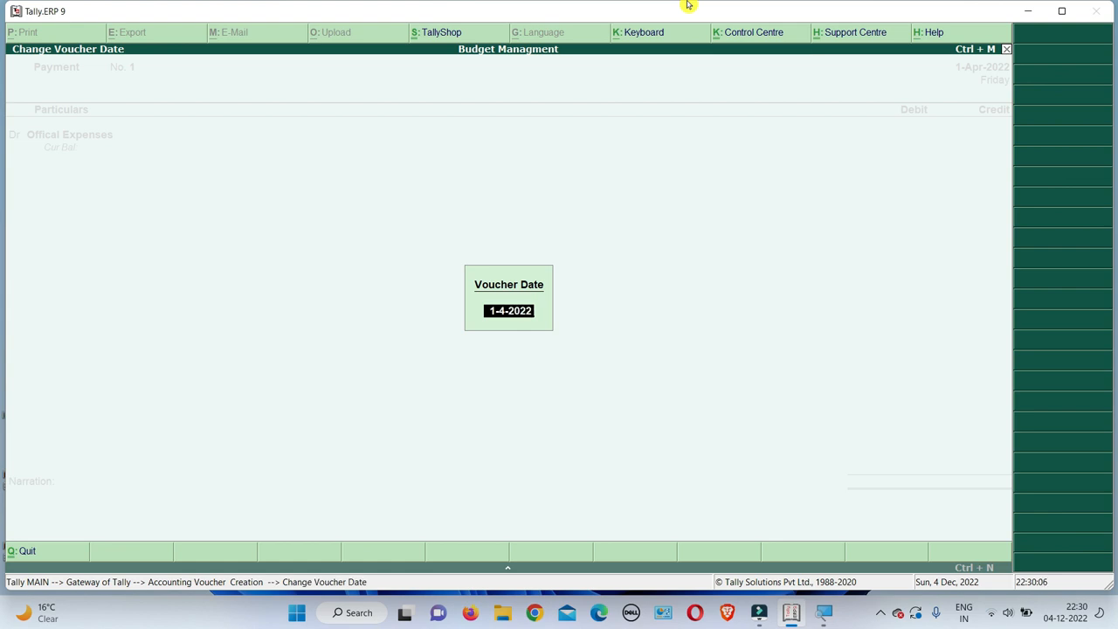
key(Return)
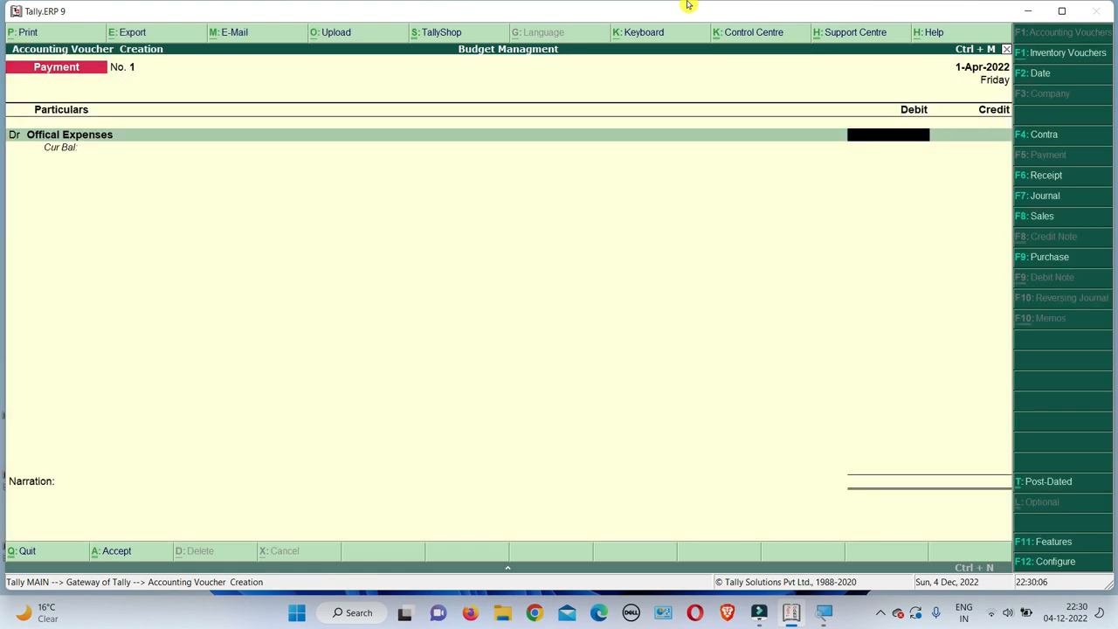
Enter 25000 as the Offical Expenses debit, credit Cash for the same amount and accept the voucher.
text(25000)
key(Return)
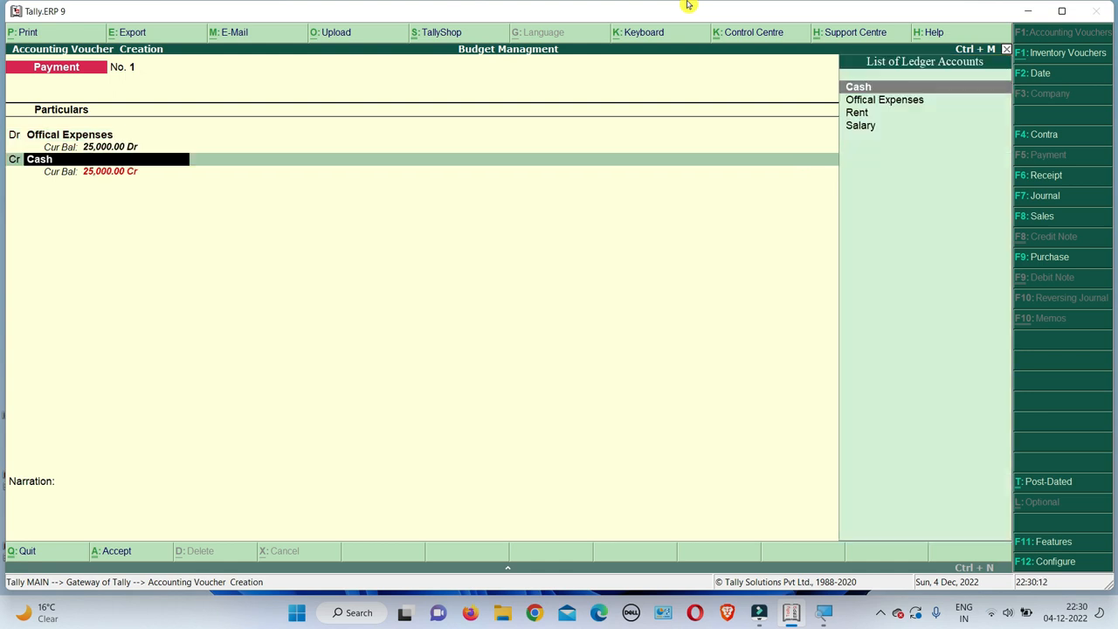
key(Return)
key(Return)
key(Return)
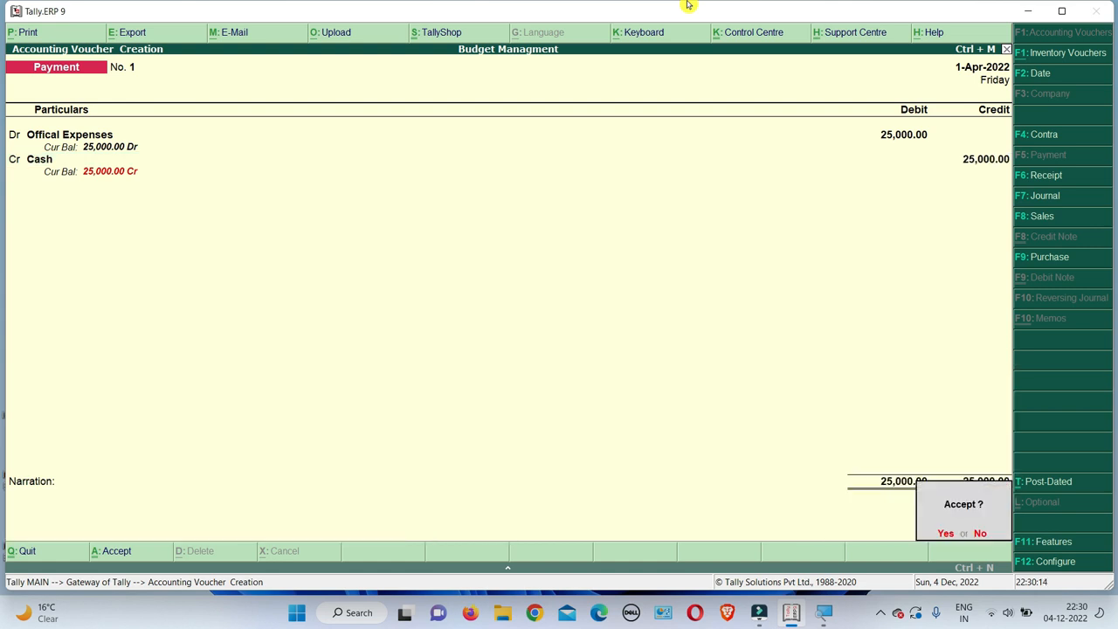
key(Return)
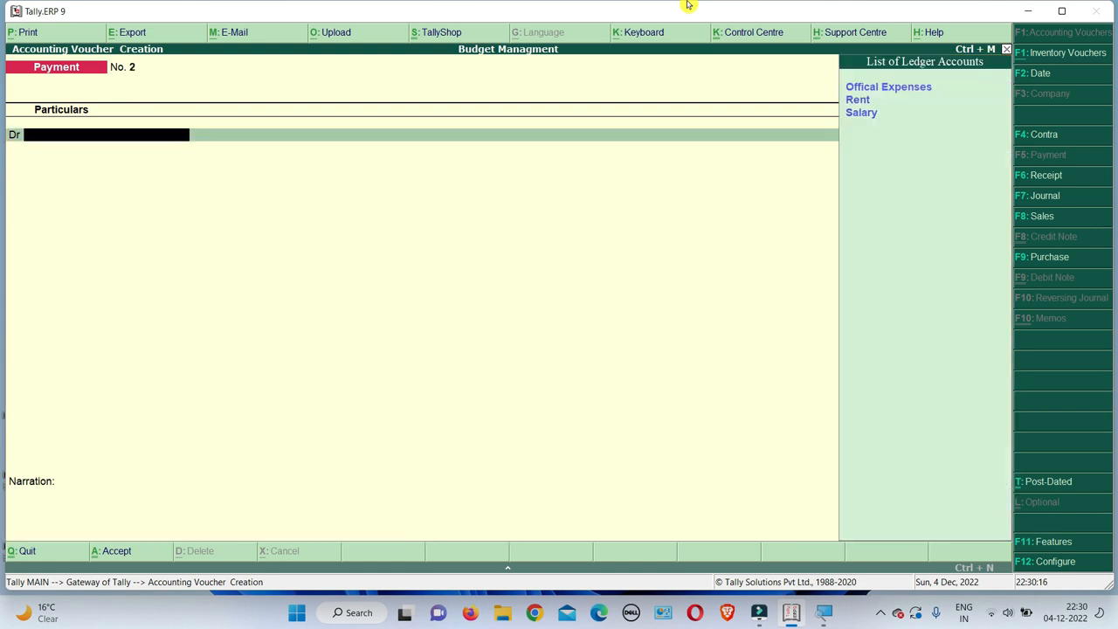
Record a payment voucher that debits Rent with 20000 and credits Cash, and save it.
key(Down)
key(Return)
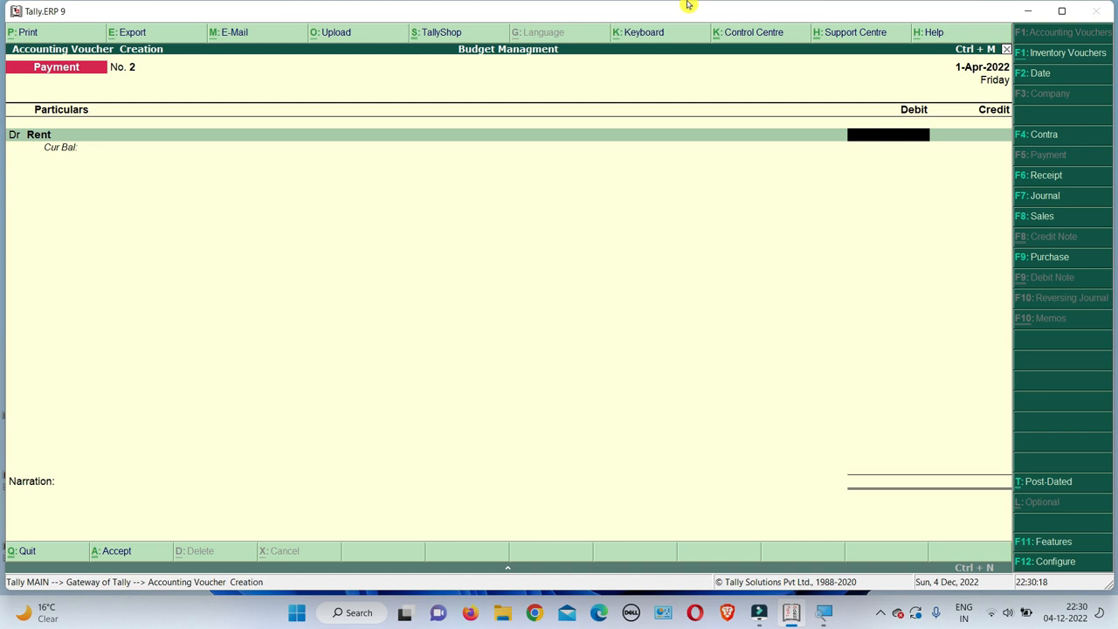
text(20000)
key(Return)
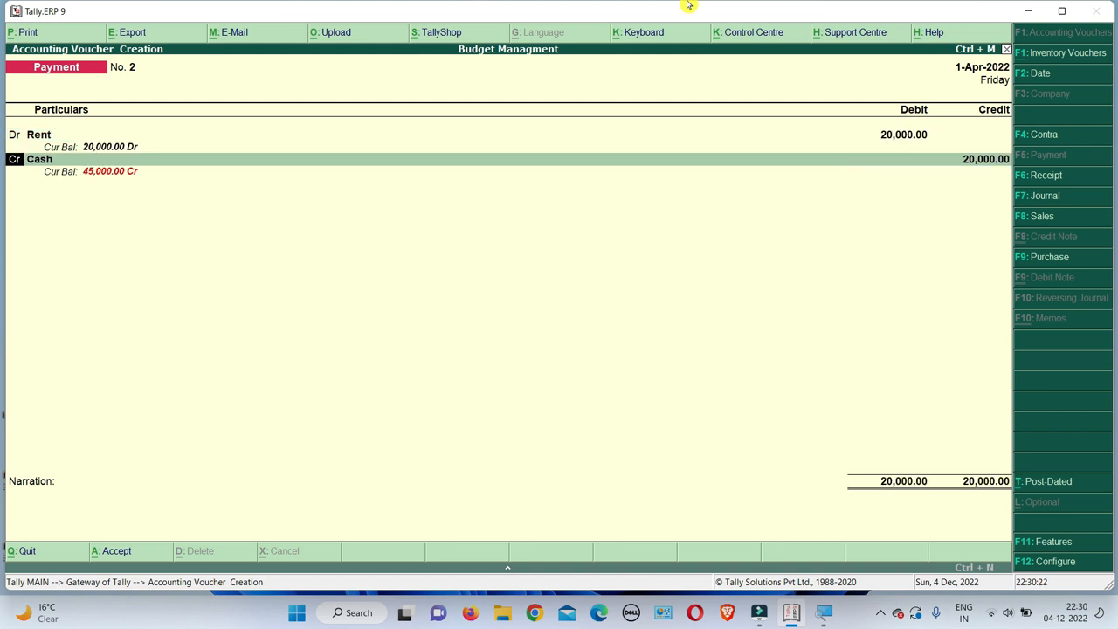
key(Return)
key(ctrl+a)
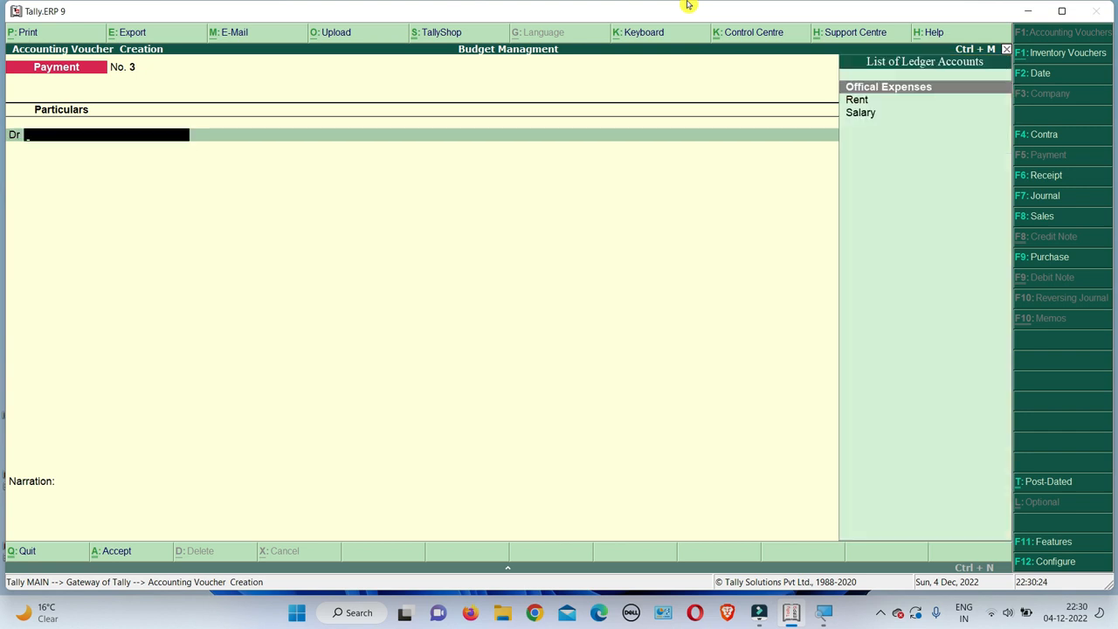
Record a payment voucher that debits Salary with 28000 and credits Cash, and accept it.
key(Down)
key(Down)
key(Up)
key(Down)
key(Return)
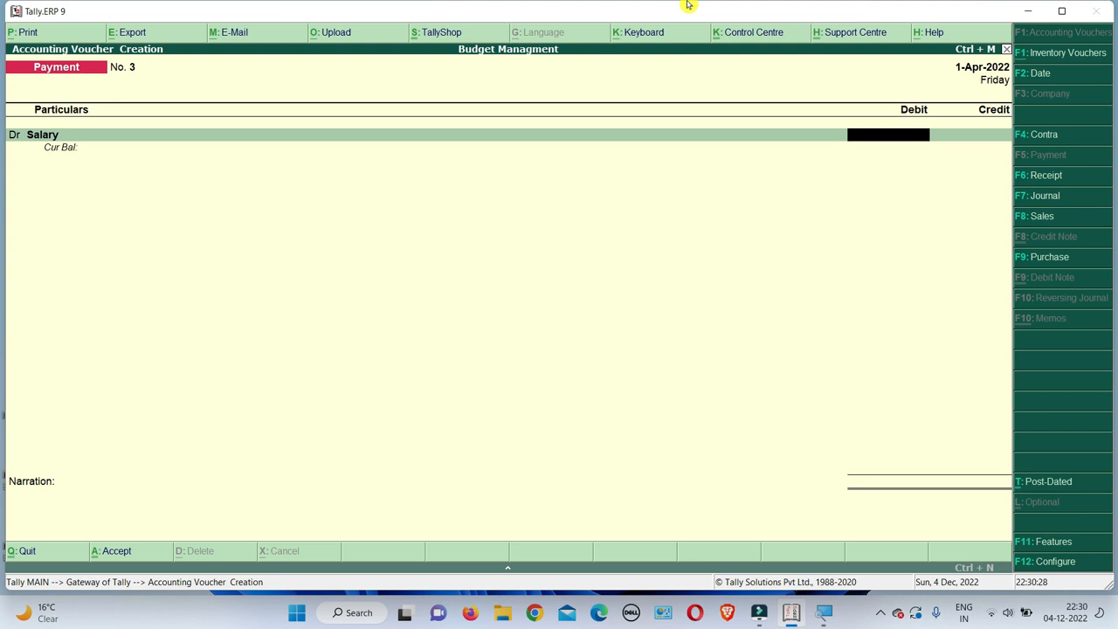
text(28000)
key(Return)
key(Return)
key(Return)
key(Return)
key(Return)
key(y)
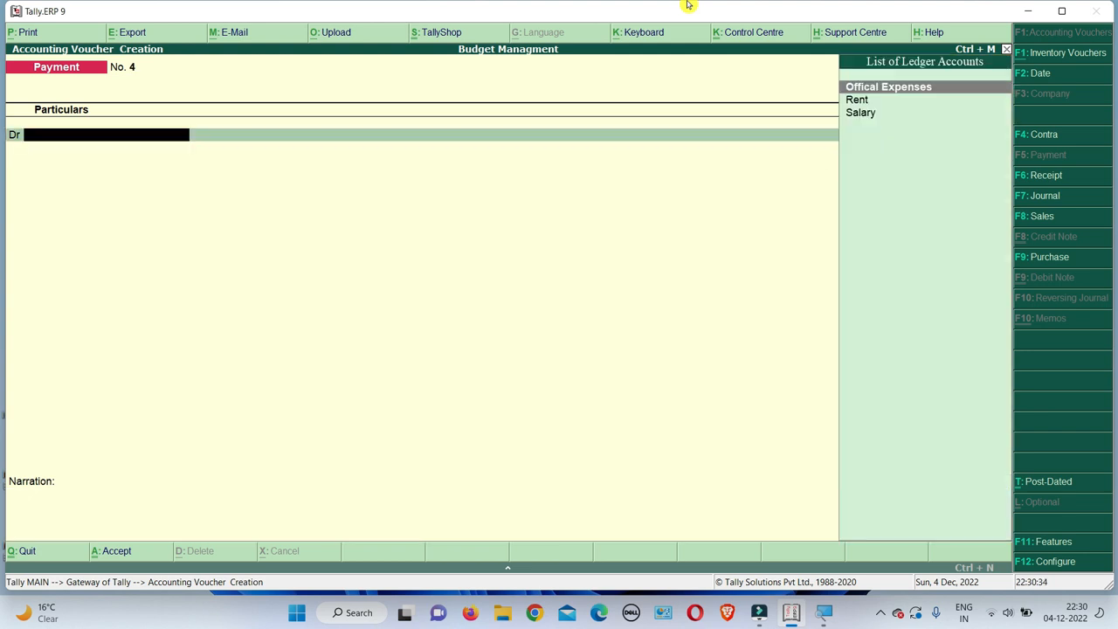
Record a payment voucher dated 1-5-2022 that debits Offical Expenses with 30000 and credits Cash.
key(F2)
key(BackSpace)
text(1-5-2022)
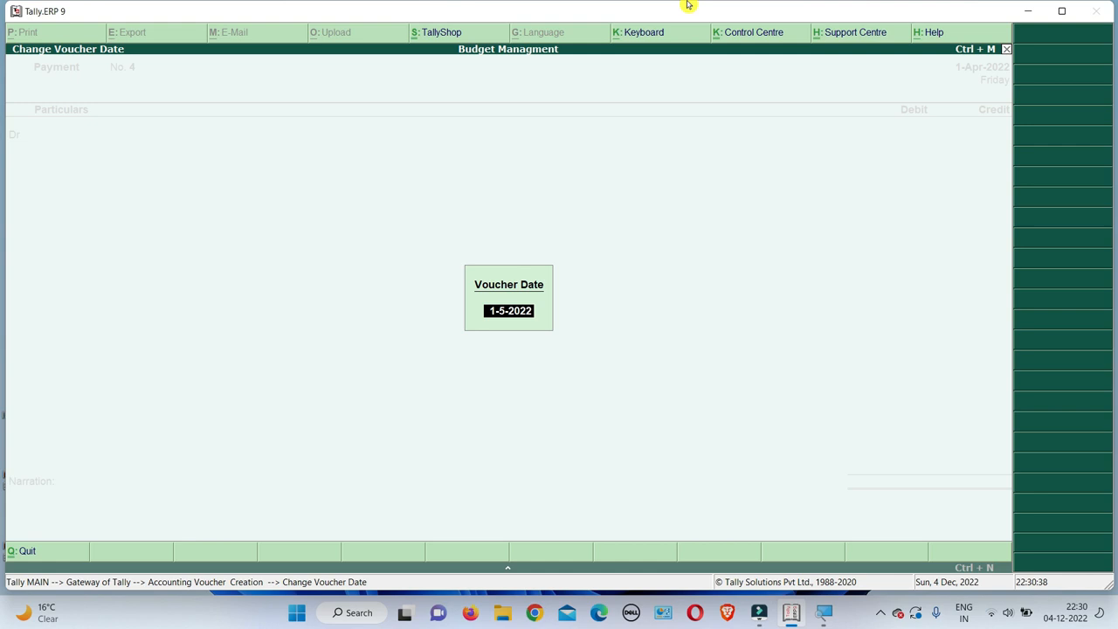
key(Return)
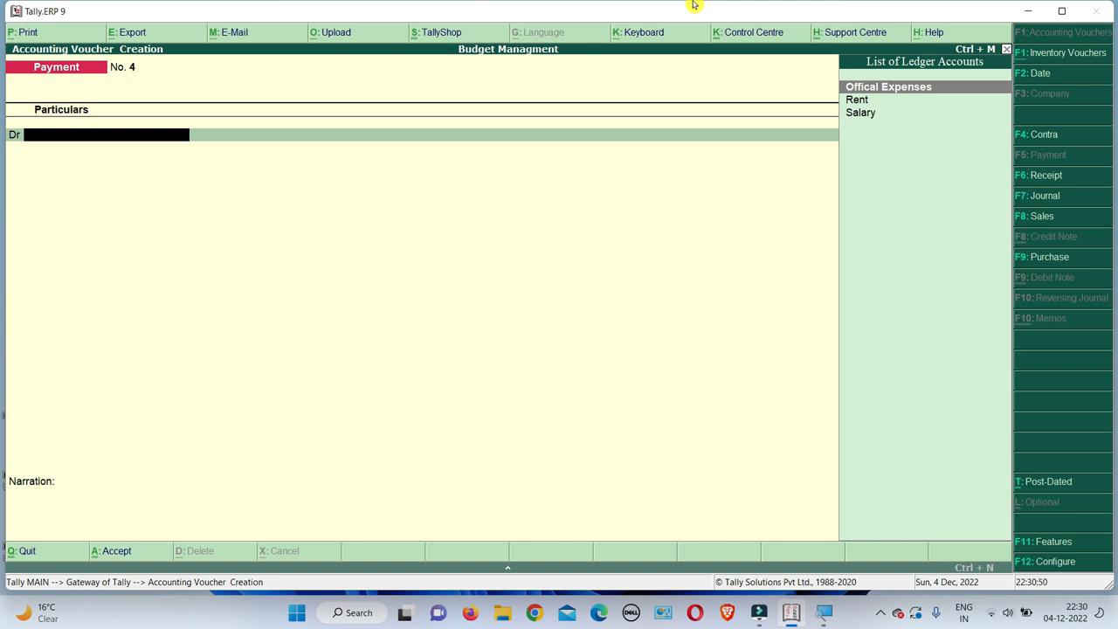
key(Return)
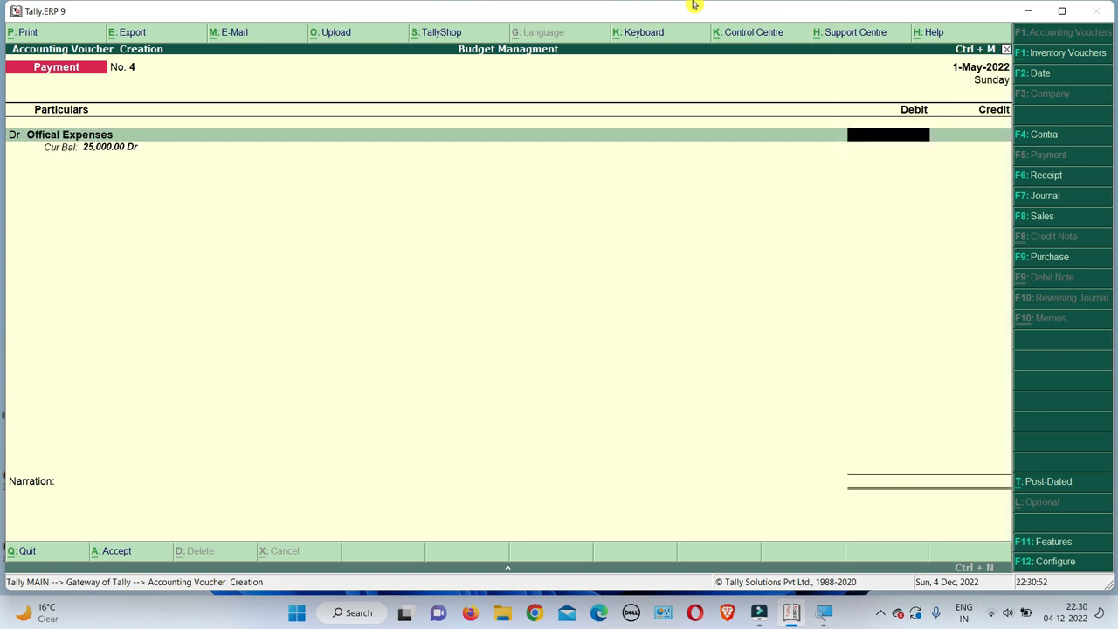
text(30000)
key(Return)
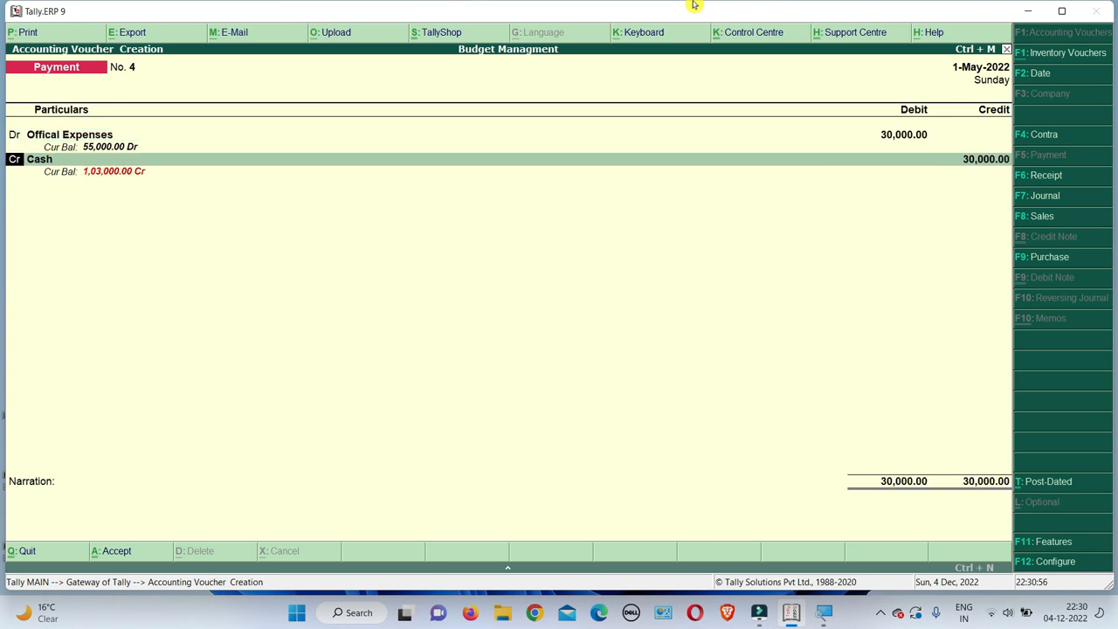
key(Return)
key(Return)
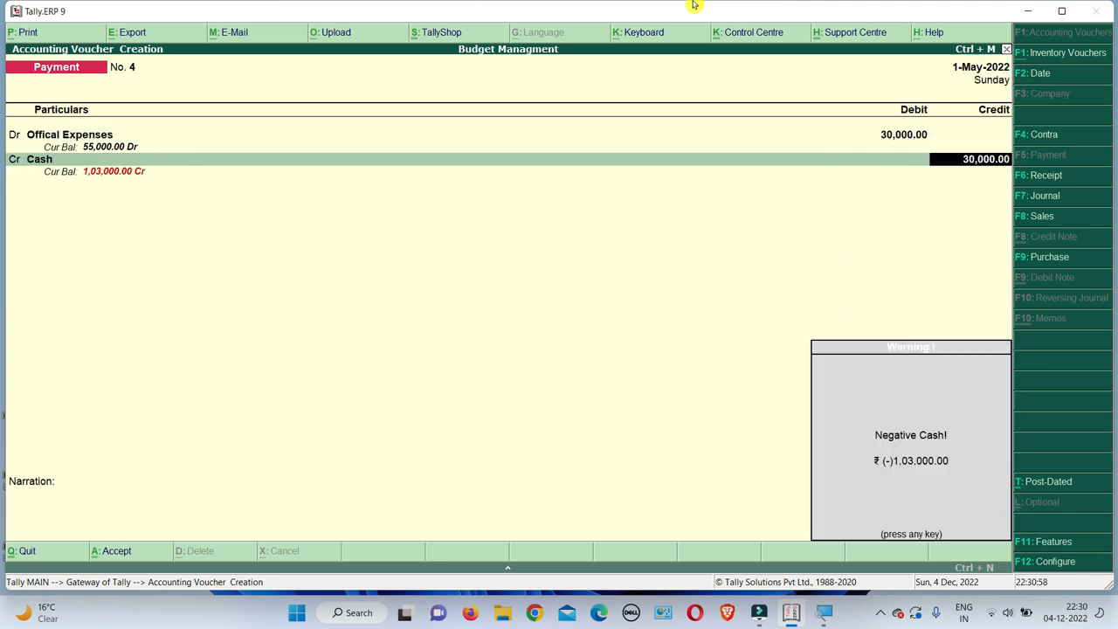
key(Return)
key(Return)
key(Return)
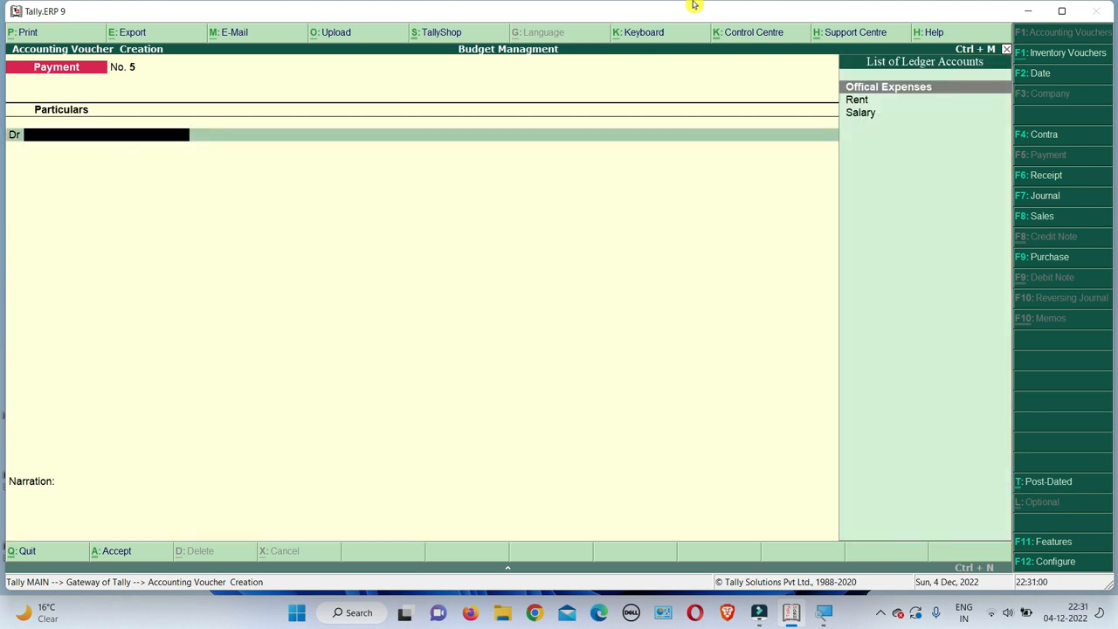
Record a May payment voucher that debits Rent with 35,000 and credits Cash, and accept it.
key(Down)
key(Return)
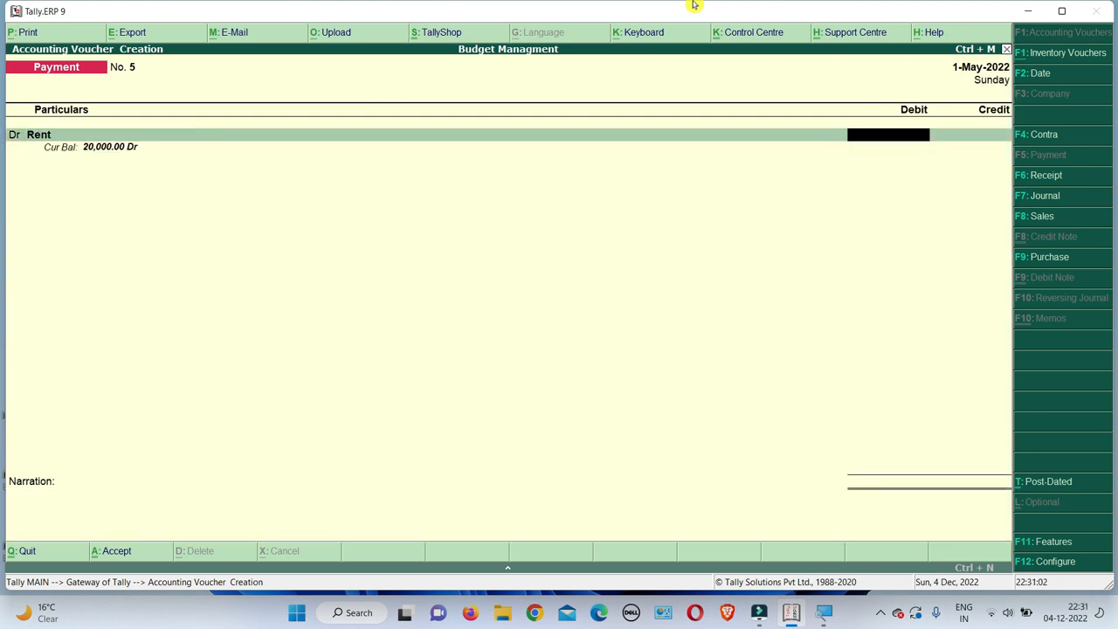
text(35,000)
key(Return)
key(Return)
key(Return)
key(Return)
key(Return)
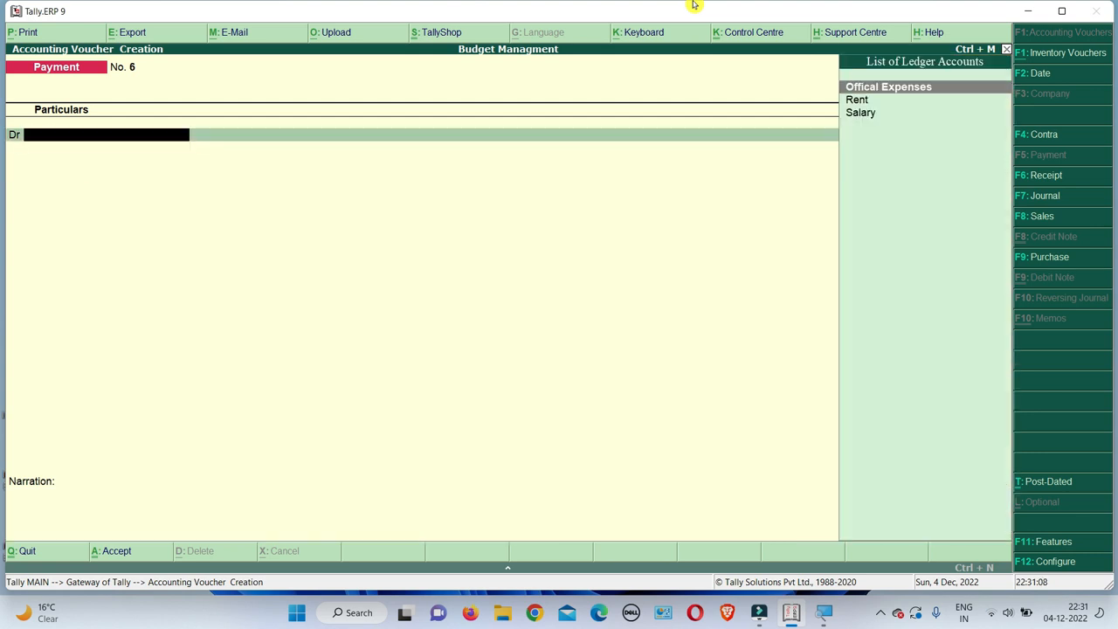
Record a May payment voucher that debits Salary with 25000 and credits Cash, and accept it.
key(Down)
key(Down)
key(Return)
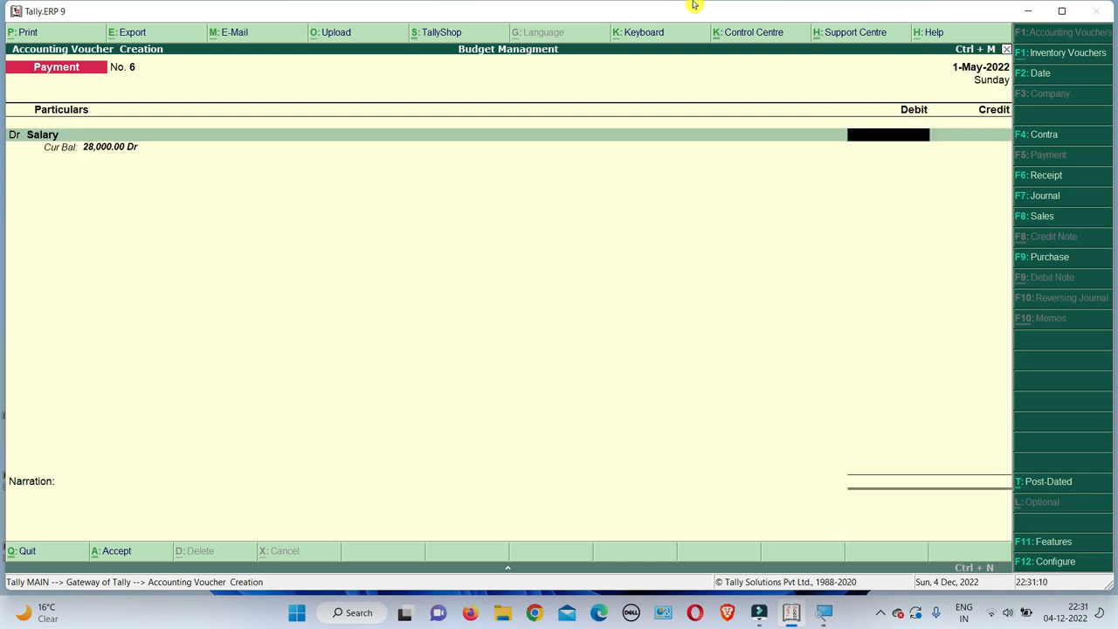
text(25000)
key(Return)
key(Return)
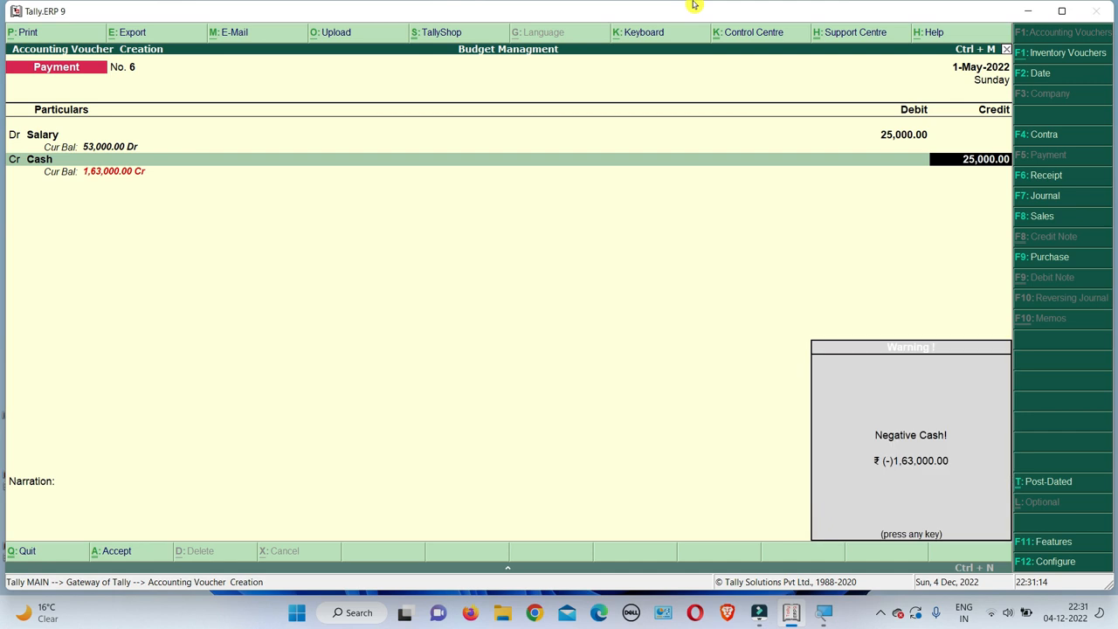
key(Return)
key(Return)
key(Return)
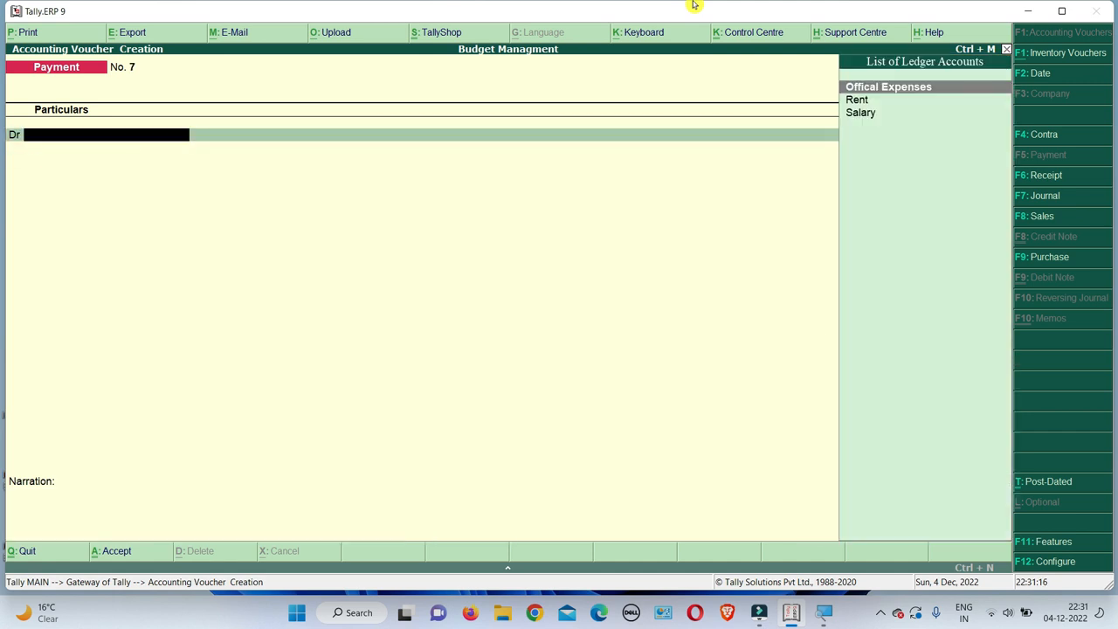
Leave voucher creation and open the Profit & Loss A/c report in detailed view.
key(Escape)
key(Return)
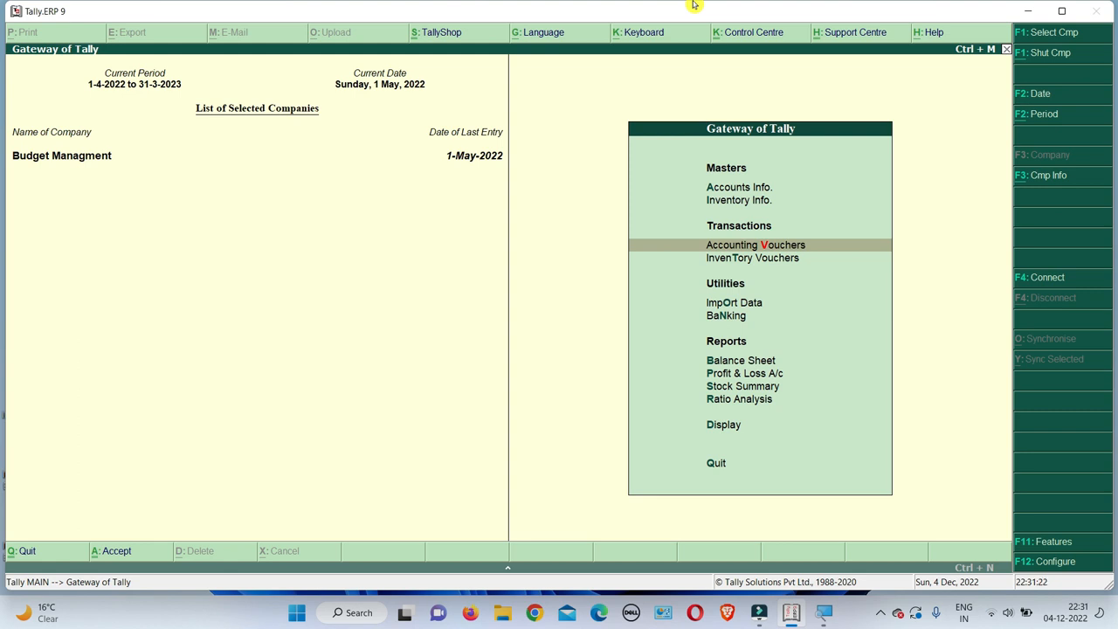
key(Down)
key(Down)
key(Down)
key(Down)
key(Down)
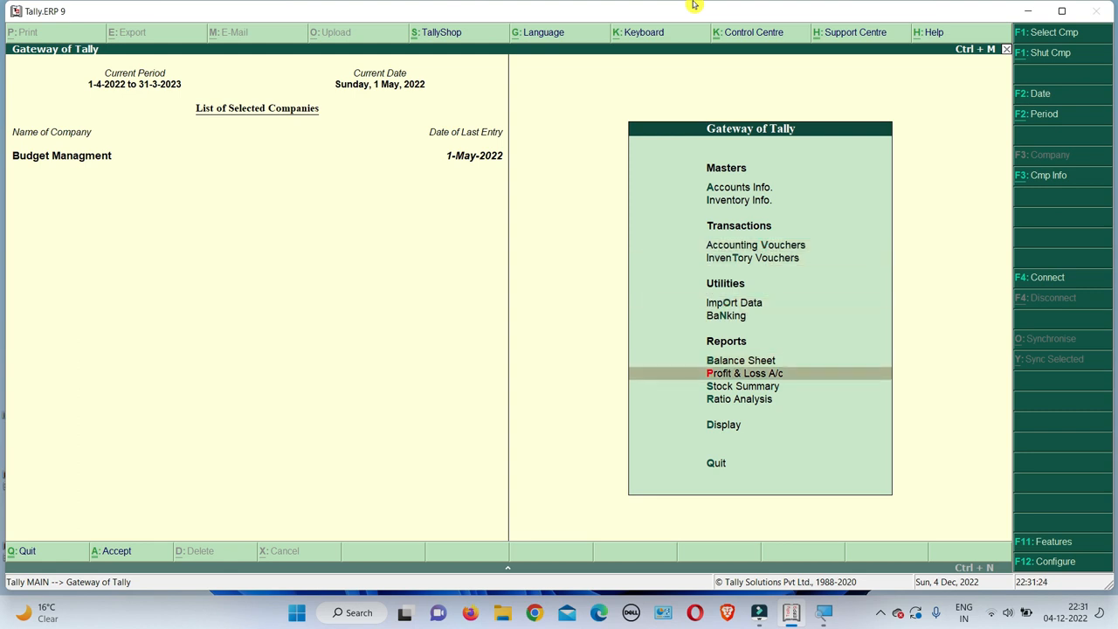
key(Return)
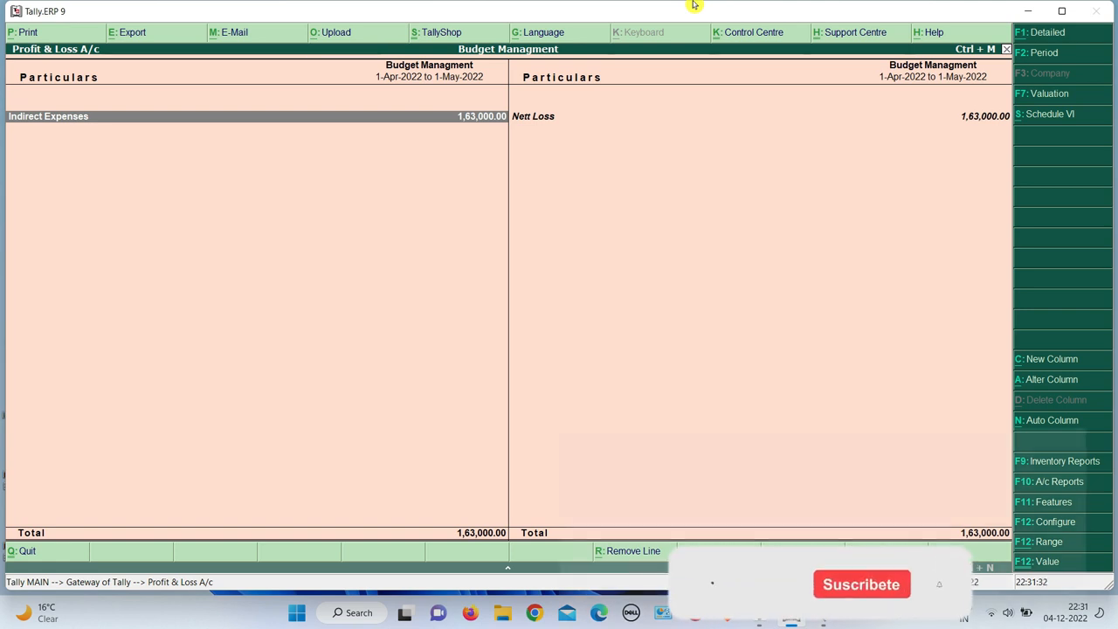
key(alt+F1)
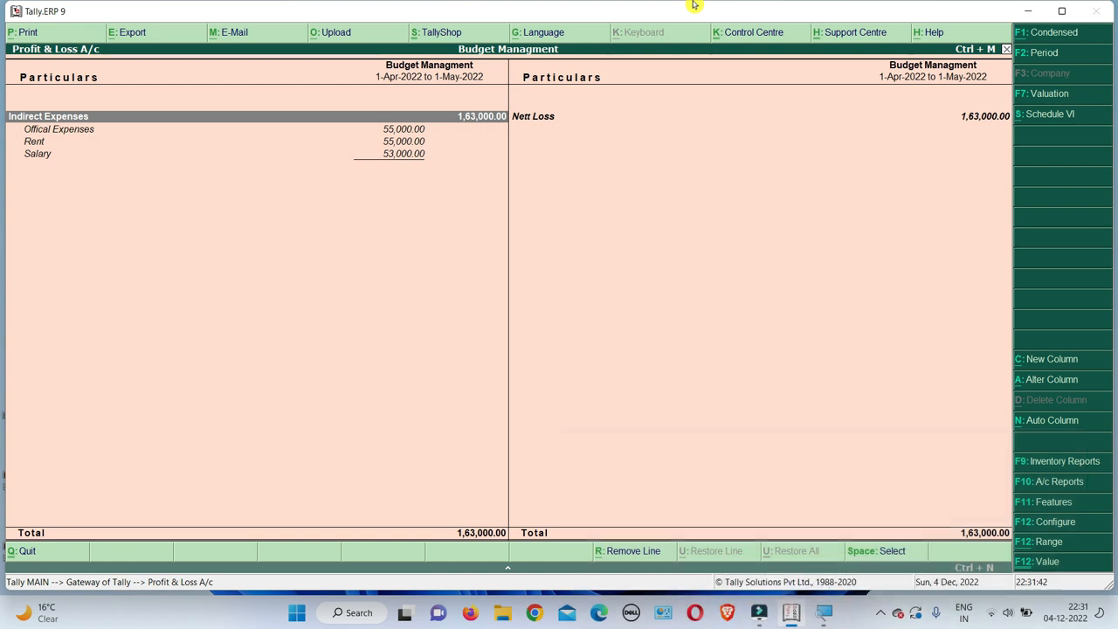
Add a Profit & Loss column from 1-4-2022 to 1-7-2022 with Default stock valuation, showing Budget Expenses values with variance.
key(alt+c)
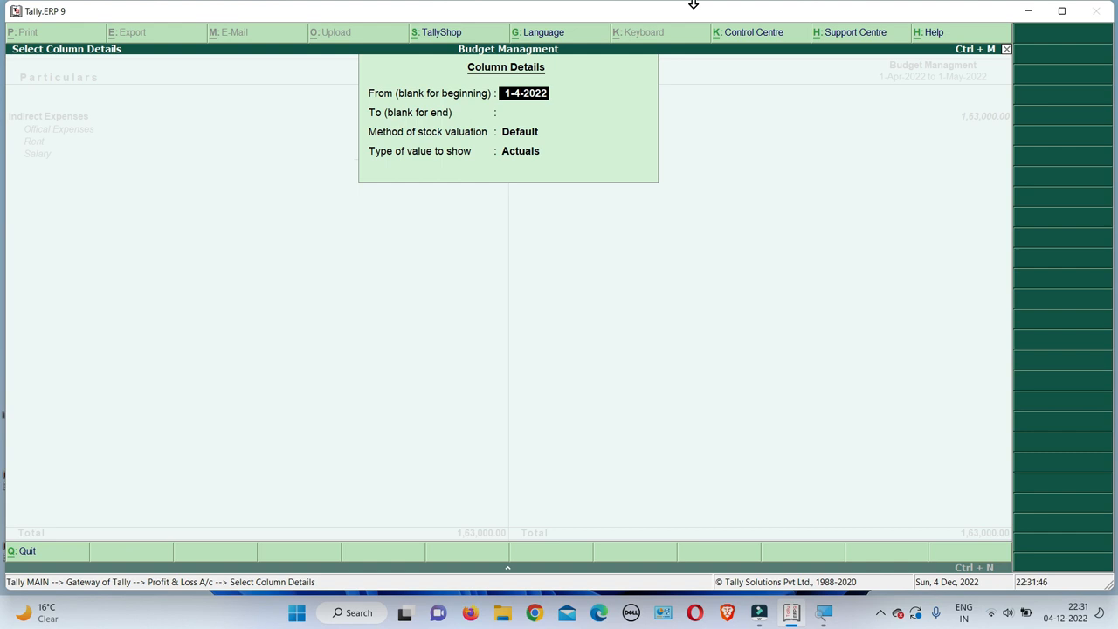
key(Return)
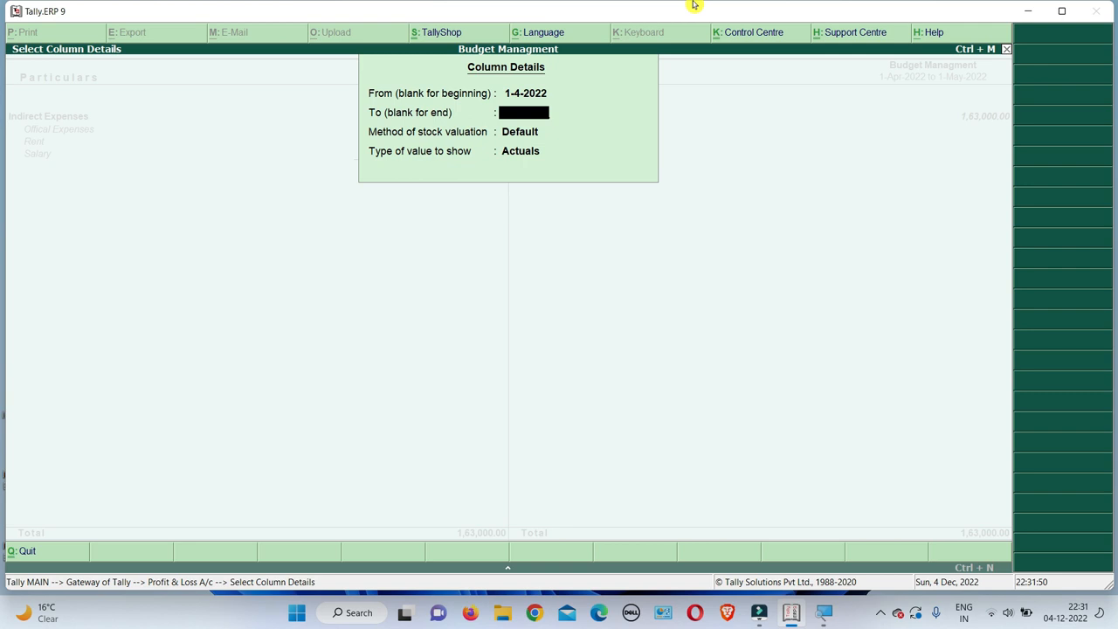
text(1-7-2022)
key(Return)
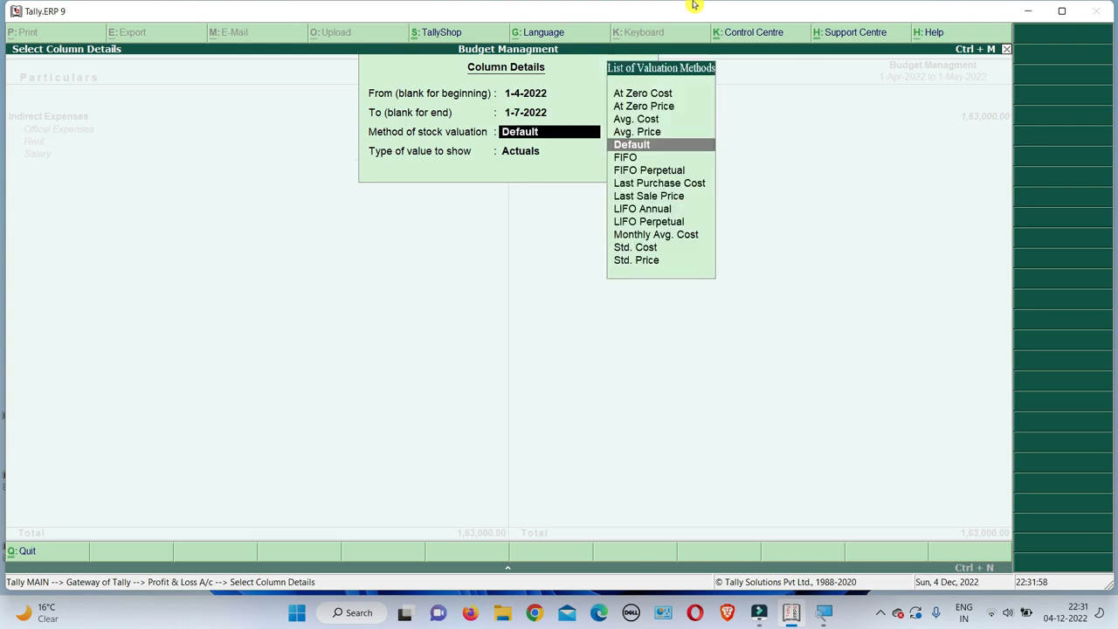
key(Return)
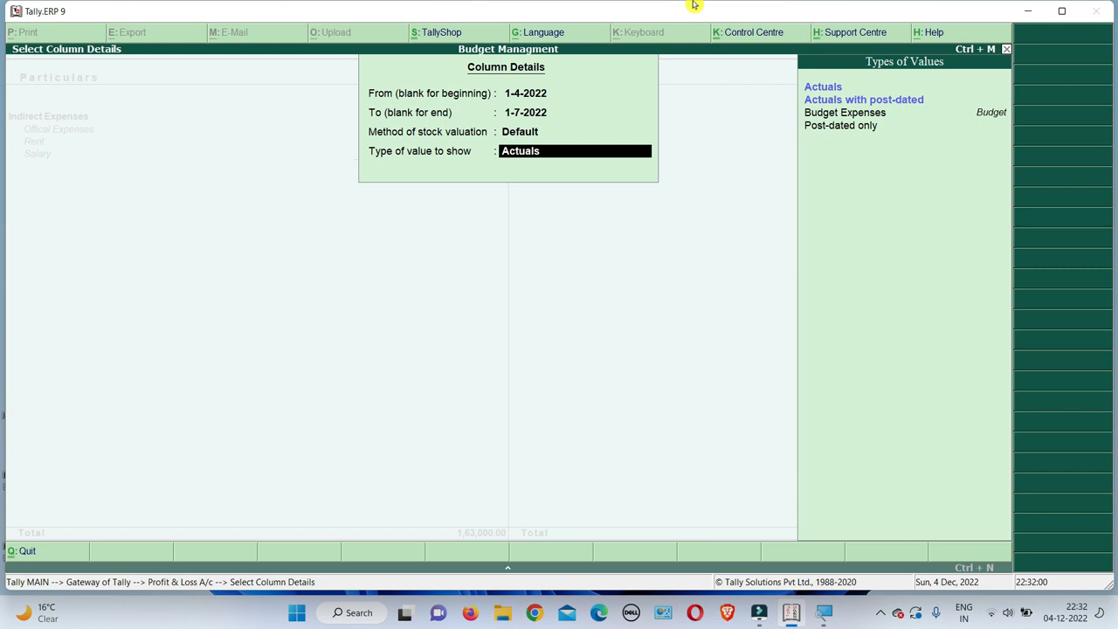
key(Down)
key(Down)
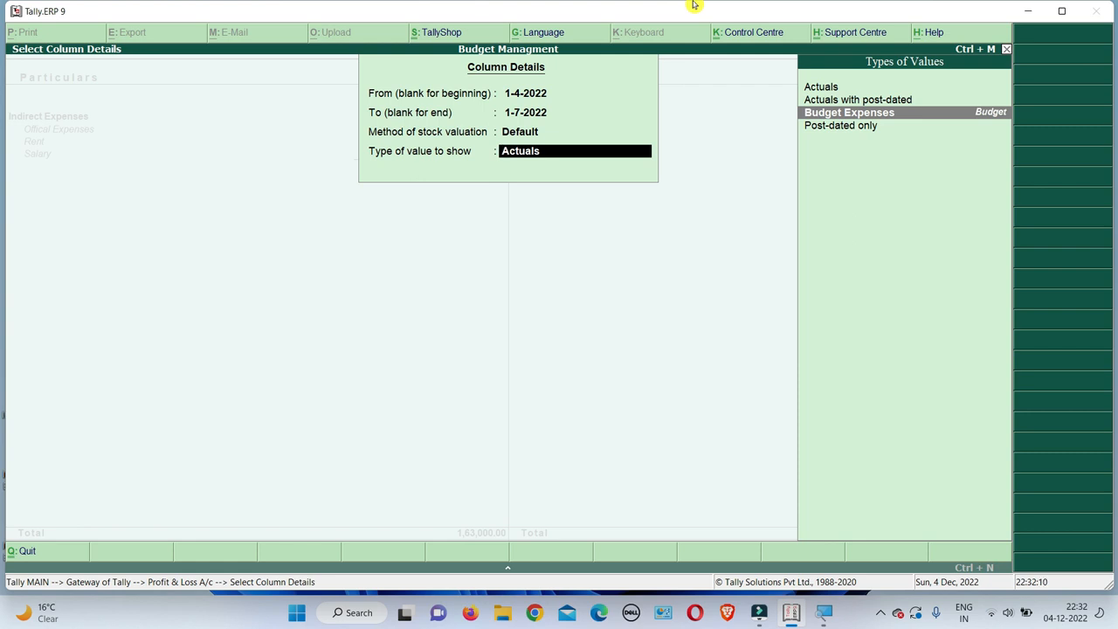
key(Return)
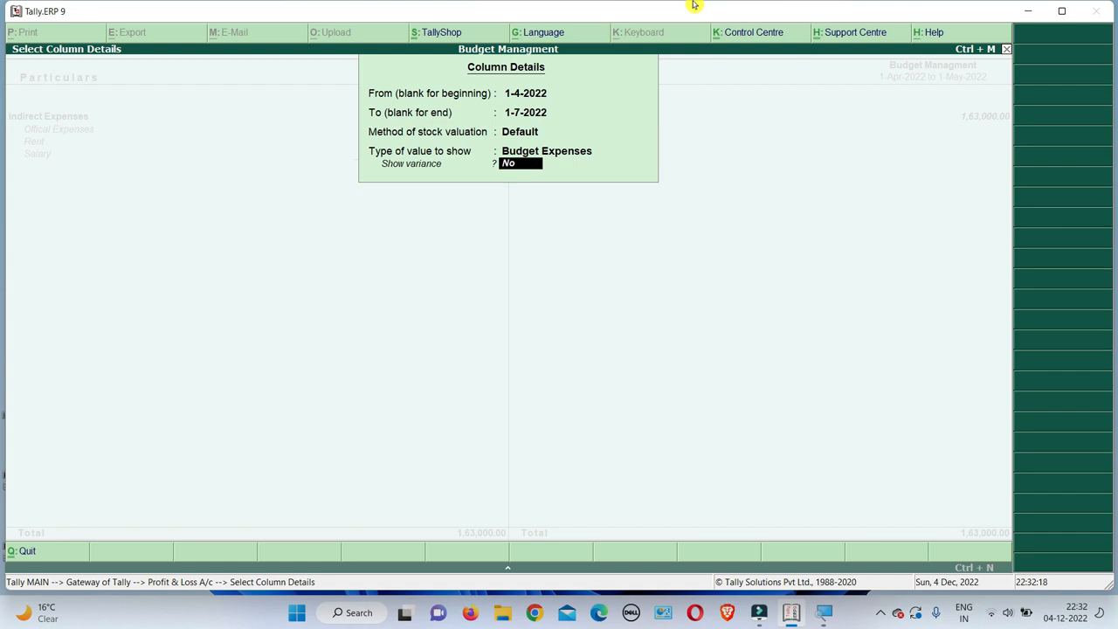
key(y)
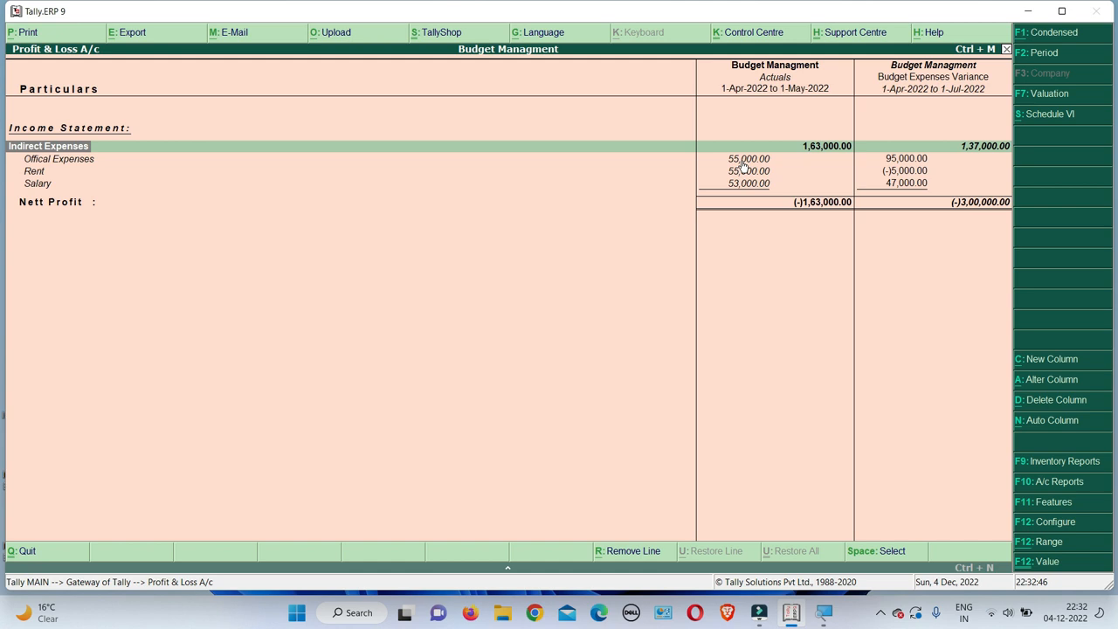
Review the actual and variance figures for Offical Expenses, Rent and Salary, and close the report.
key(Down)
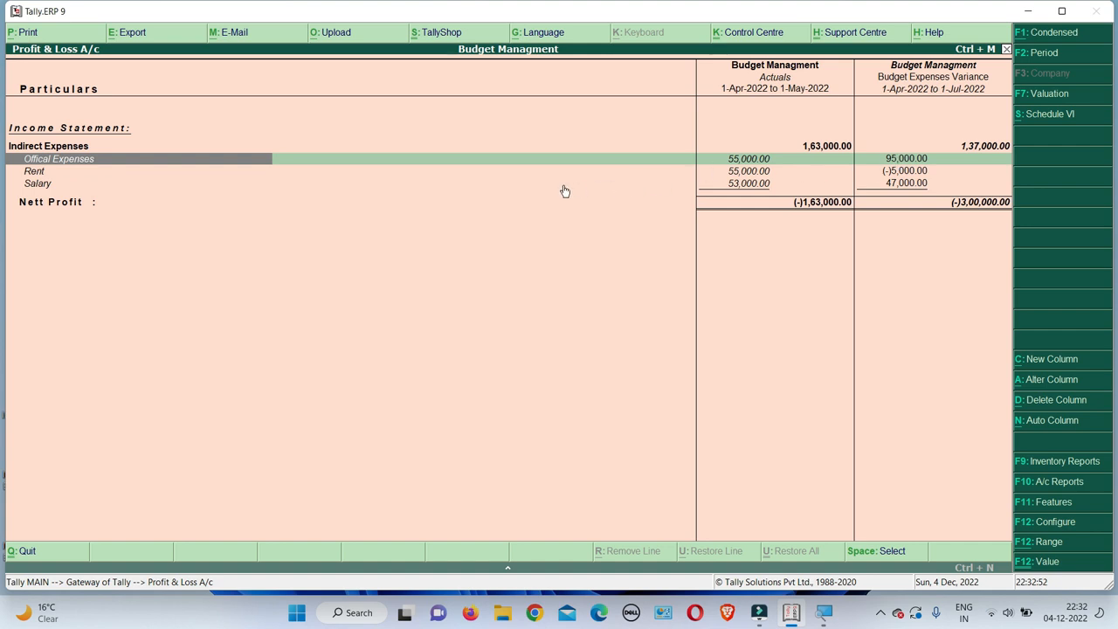
key(Down)
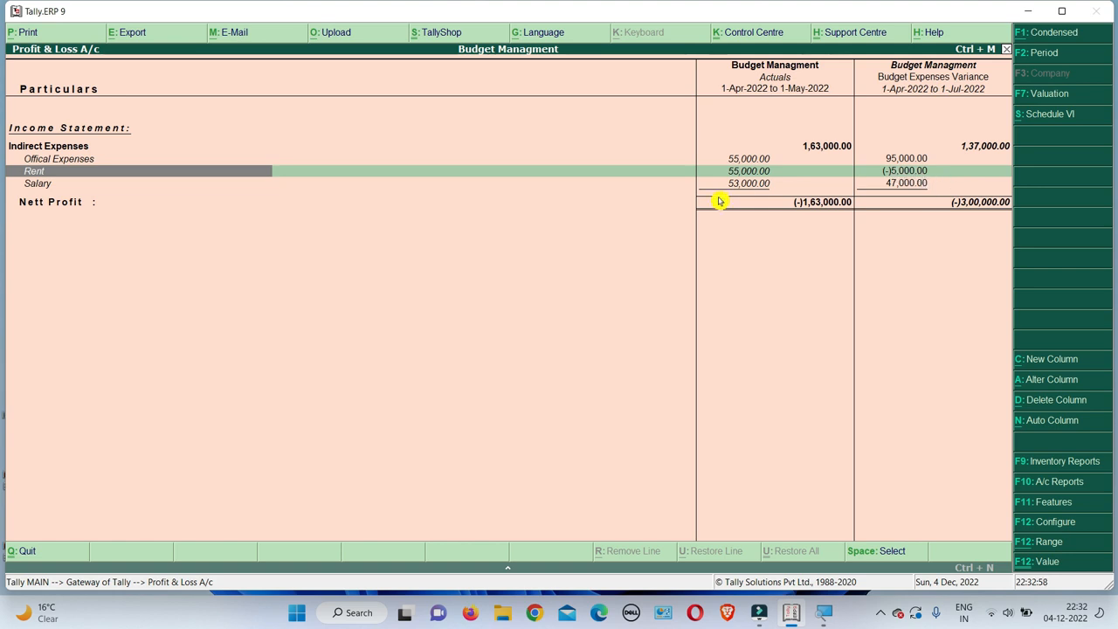
key(Down)
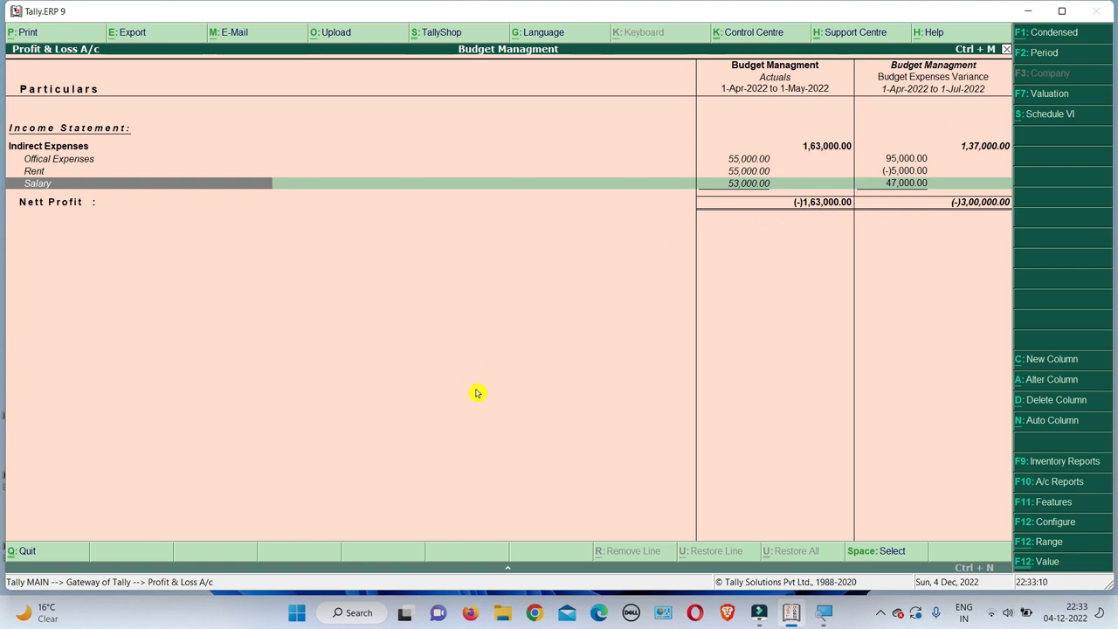
key(Up)
key(Up)
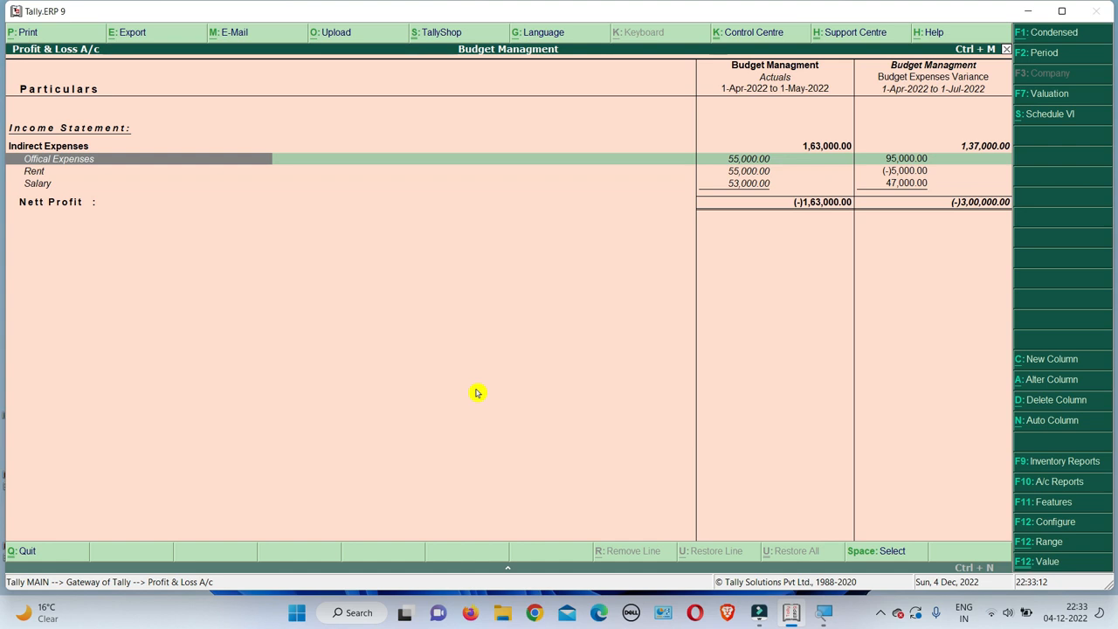
key(Escape)
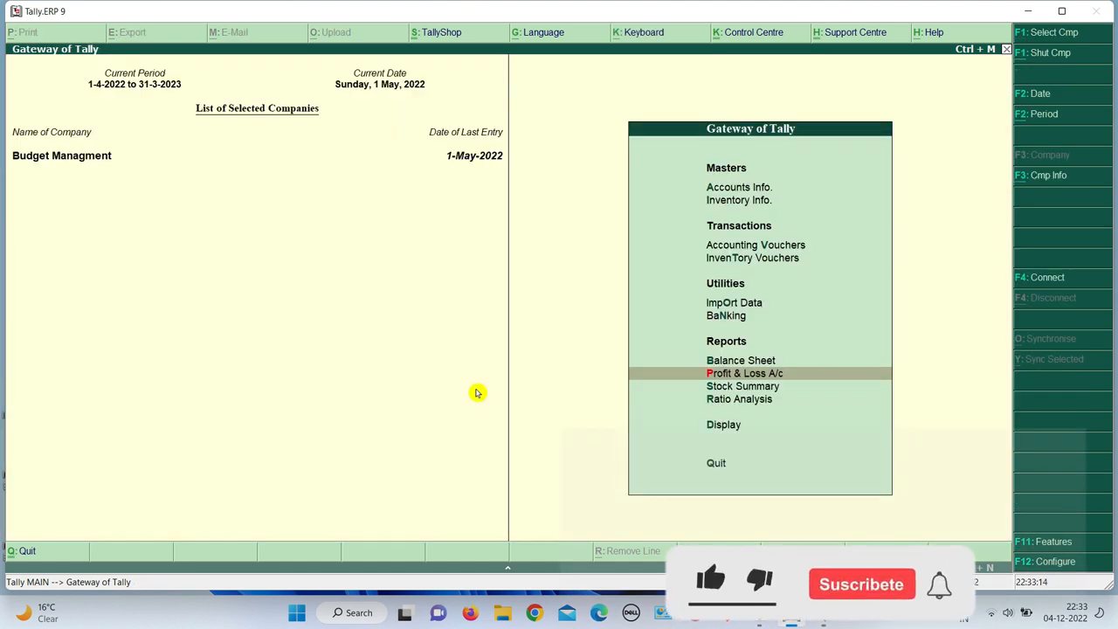
key(Return)
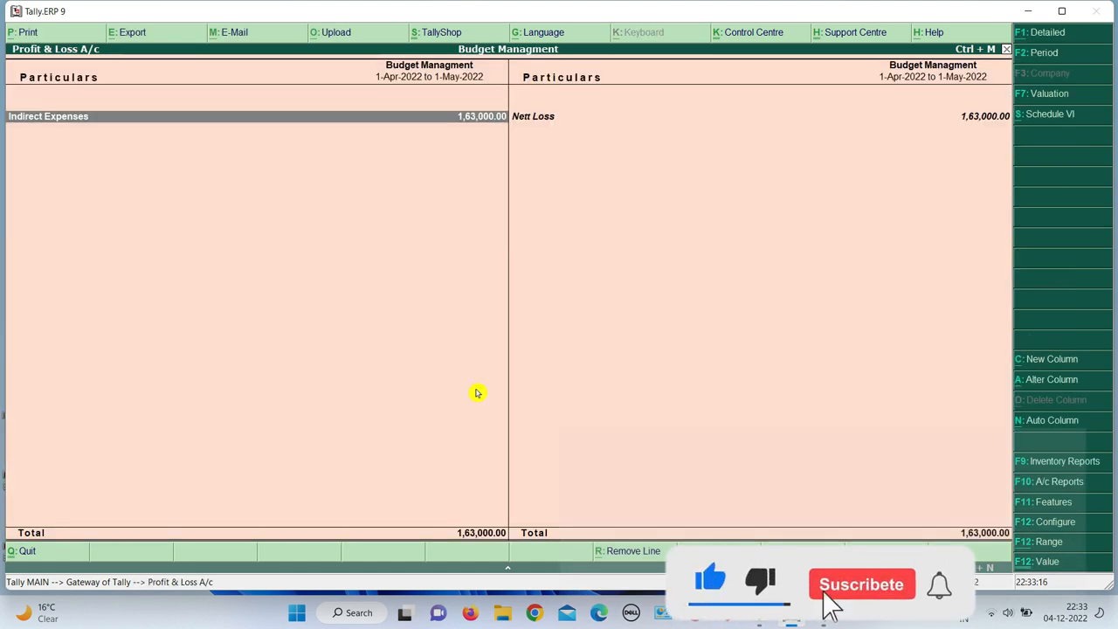
key(alt+F1)
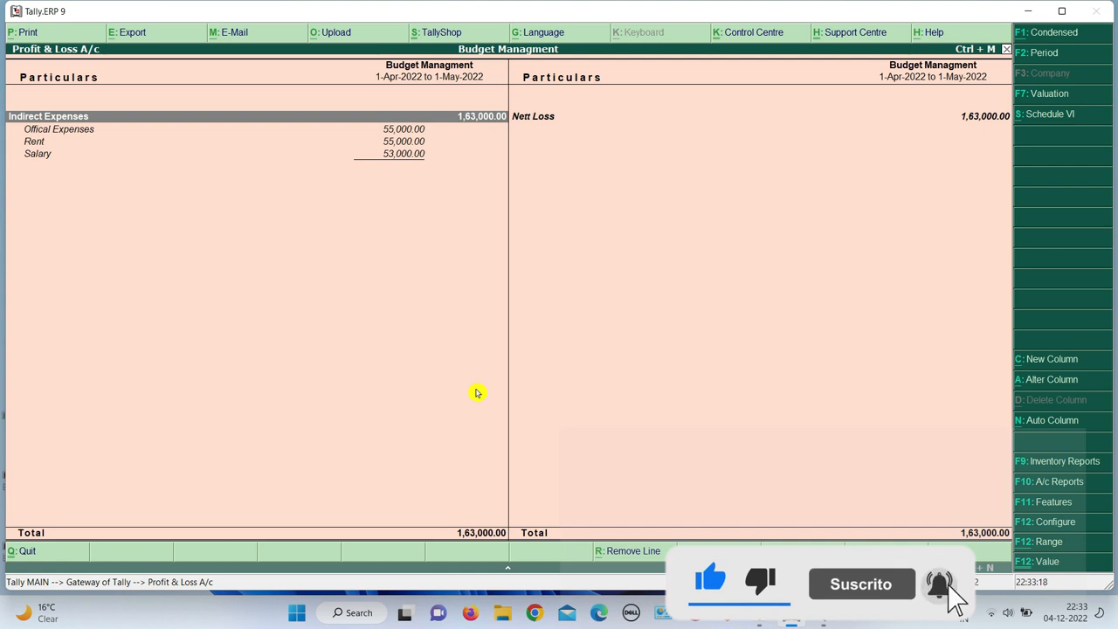
key(Escape)
From the detailed Profit & Loss A/c, open the Offical Expenses monthly summary and show its variance analysis against the Budget Expenses budget.
key(Return)
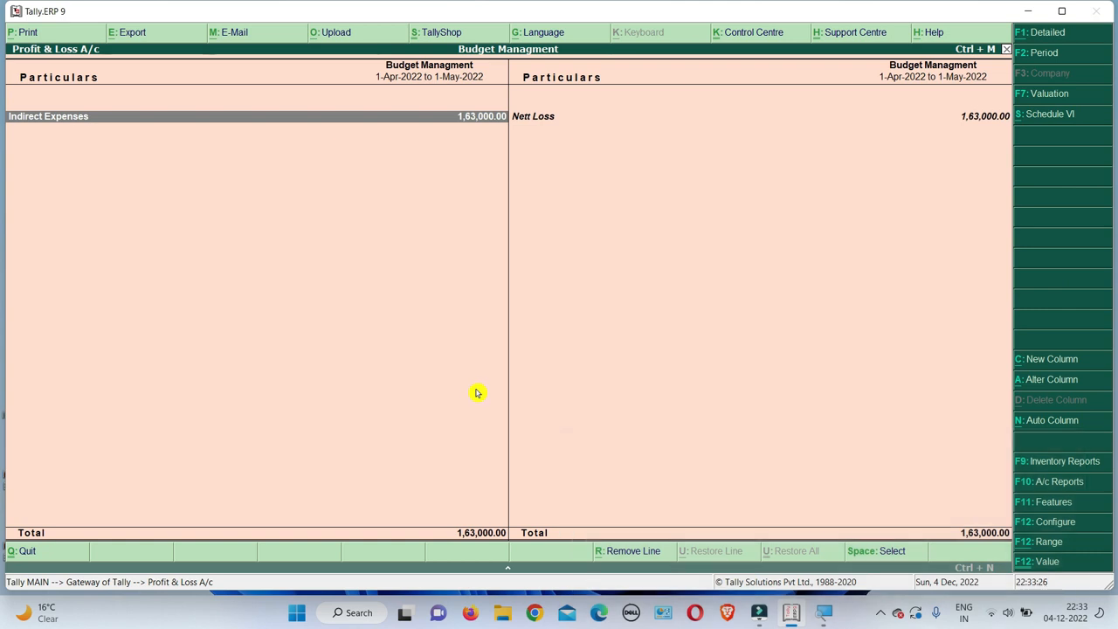
key(alt+F1)
key(Down)
key(Down)
key(Up)
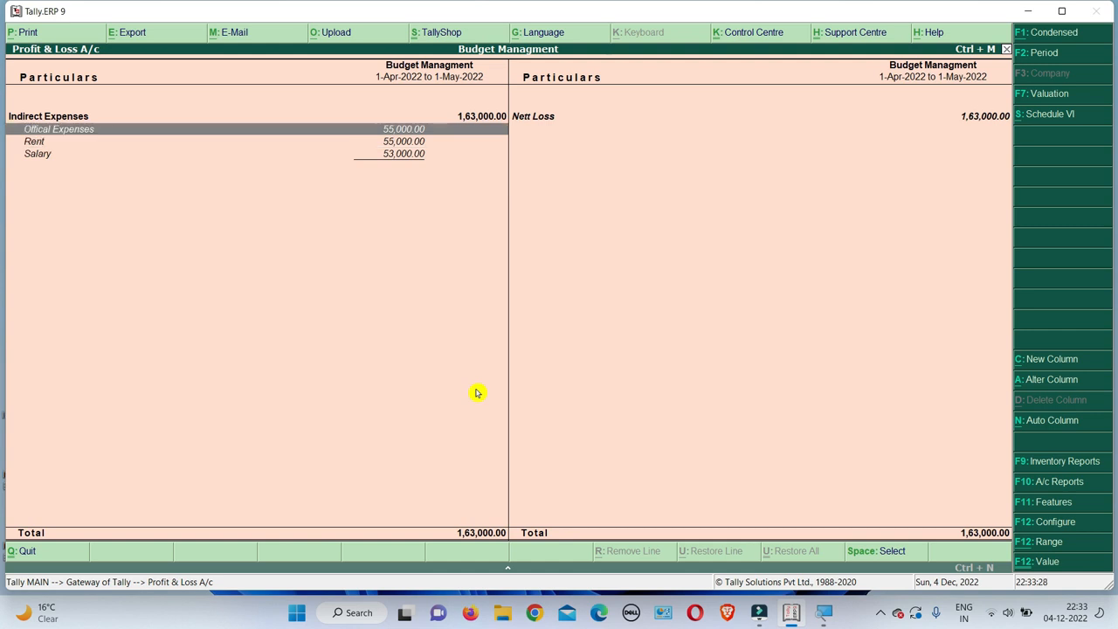
key(Return)
key(alt+b)
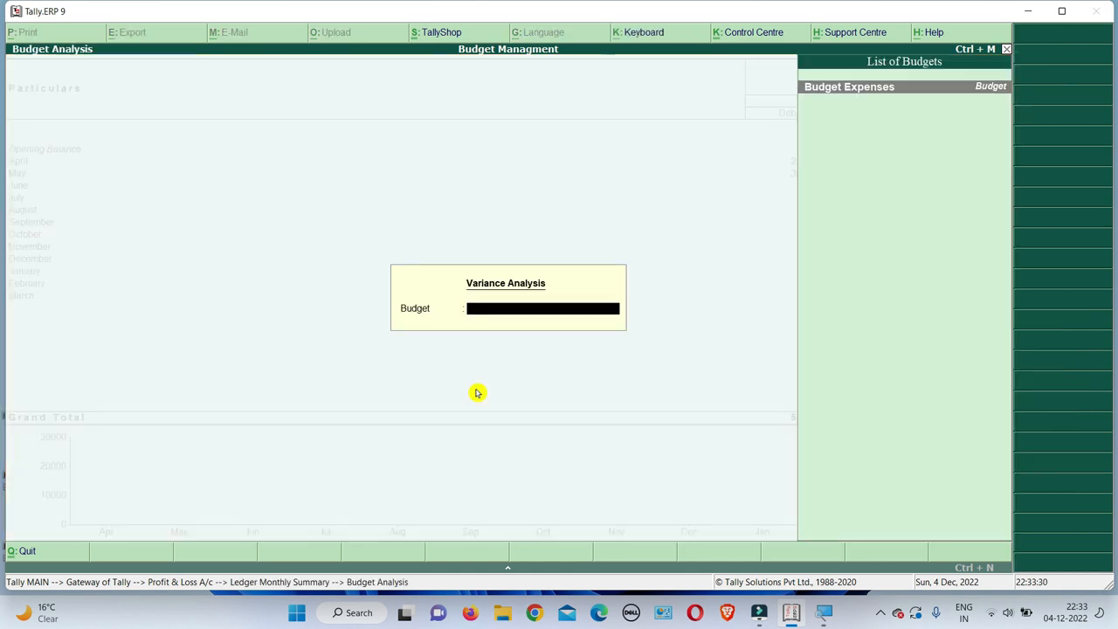
key(Return)
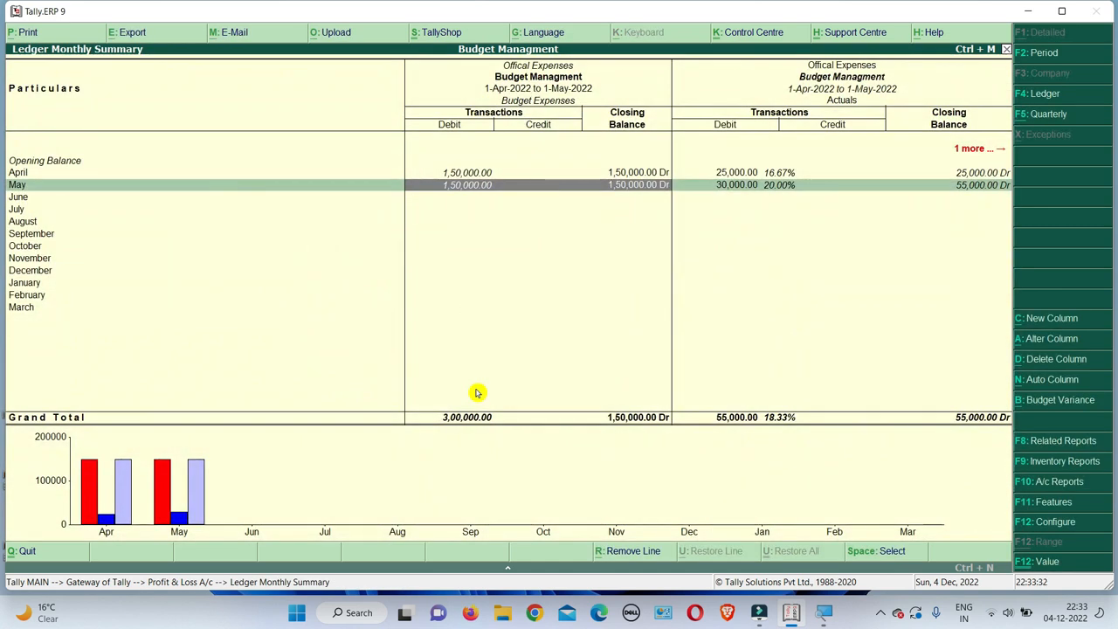
key(Up)
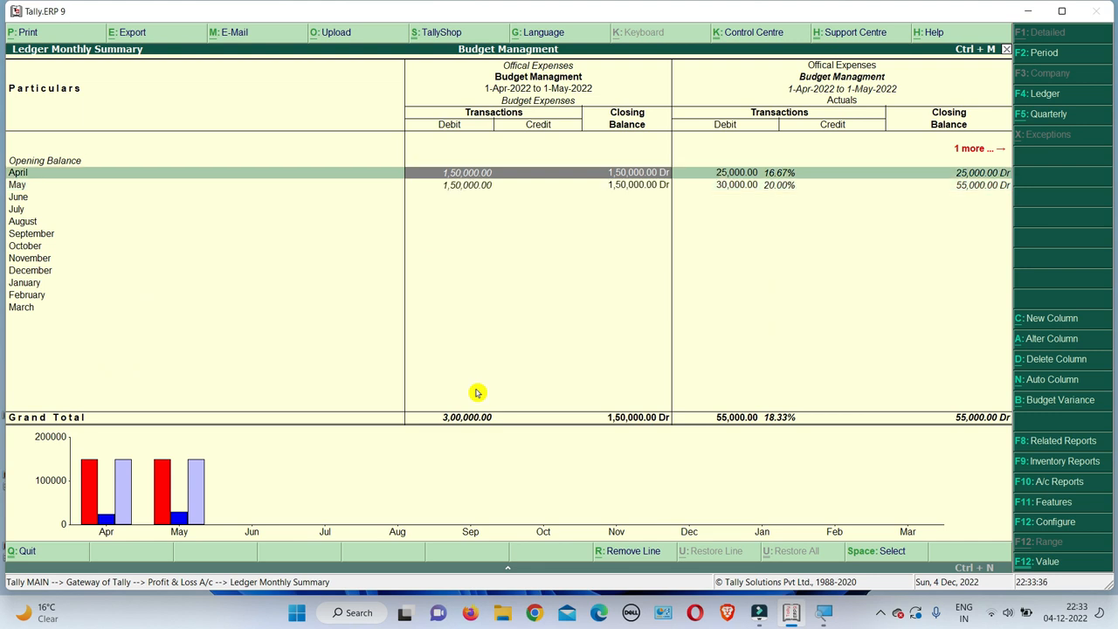
Change the monthly summary's period to 1-4-2022 through 1-7-2022.
key(F2)
key(Return)
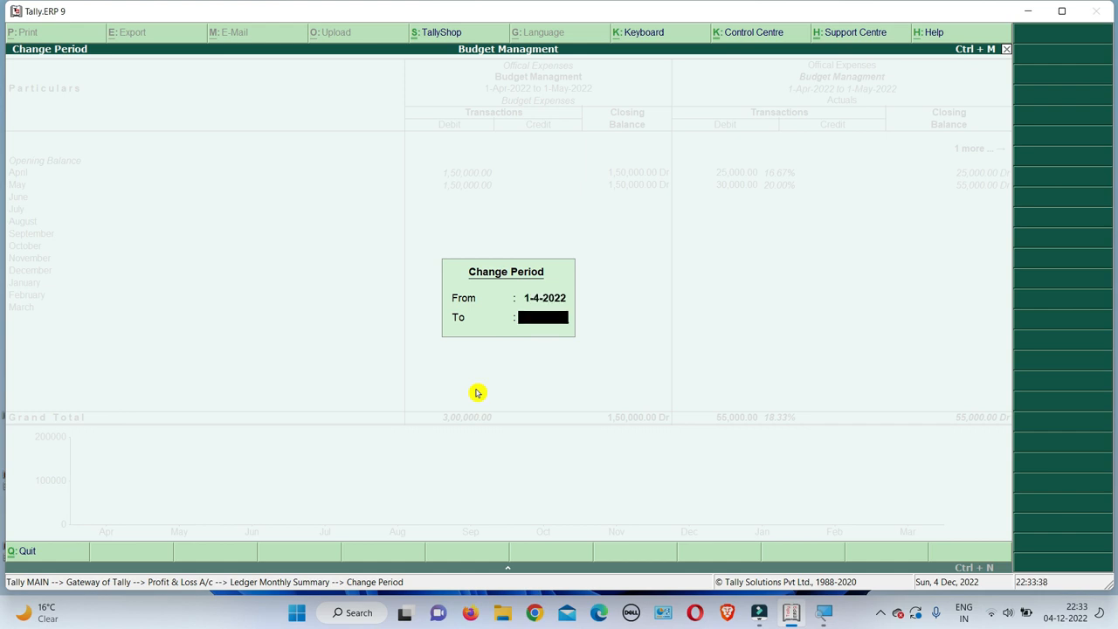
text(1-4)
text(-2022)
key(Return)
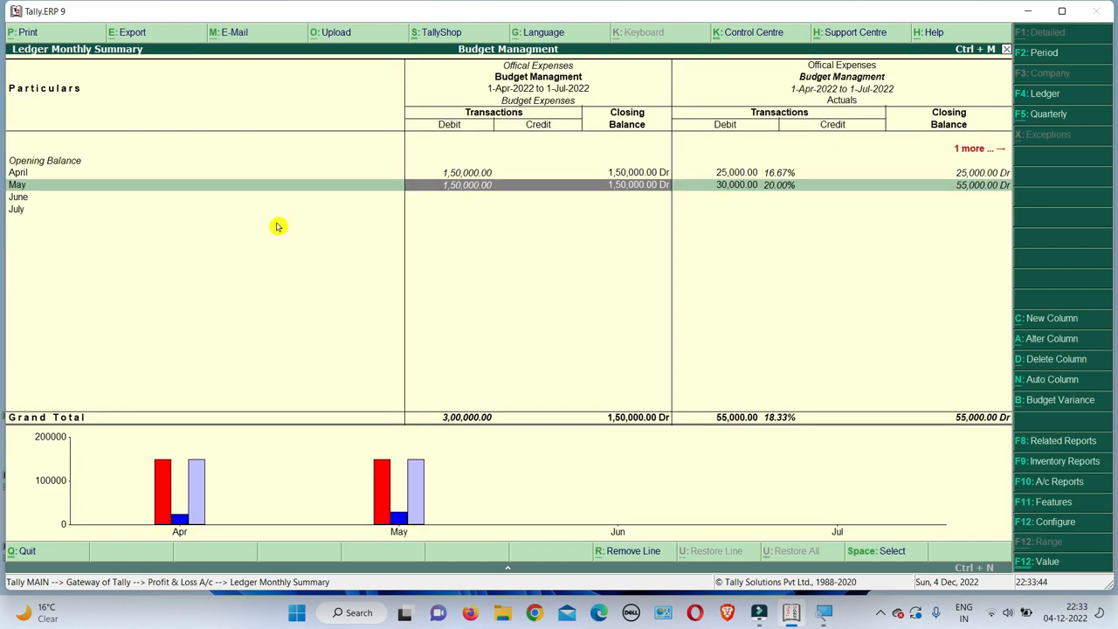
View the April vouchers of the Offical Expenses ledger and return to its monthly summary.
key(Up)
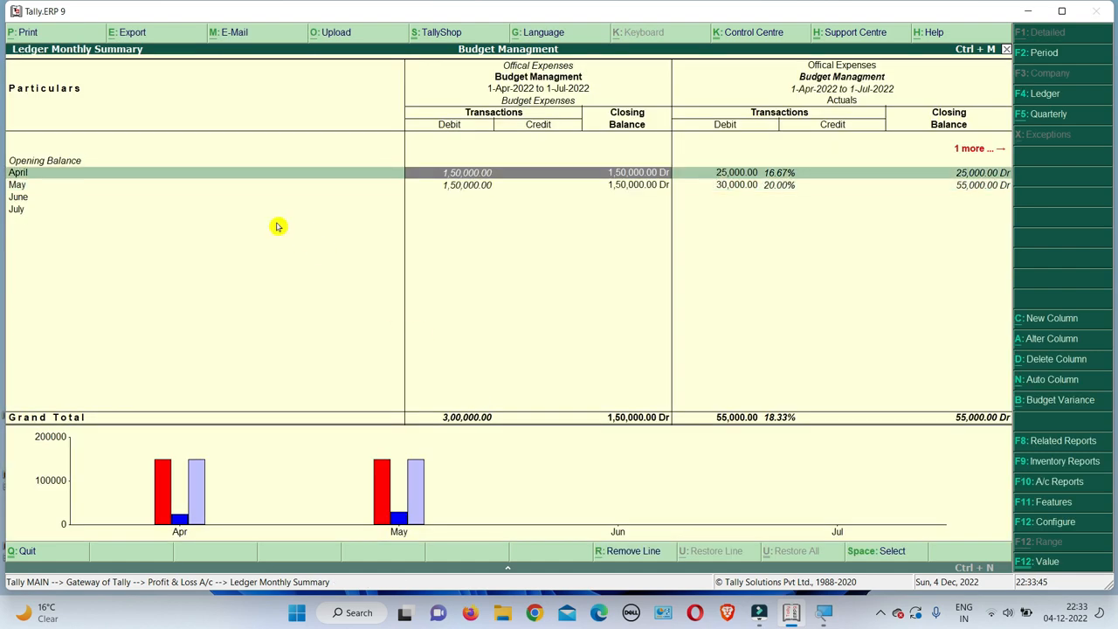
key(Down)
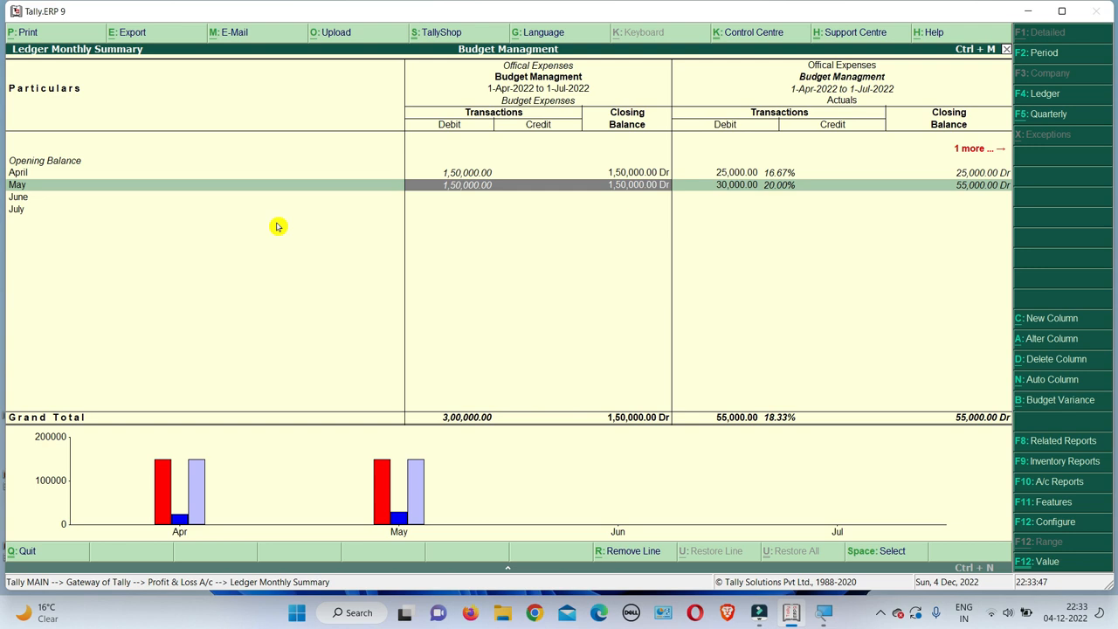
key(Up)
key(Return)
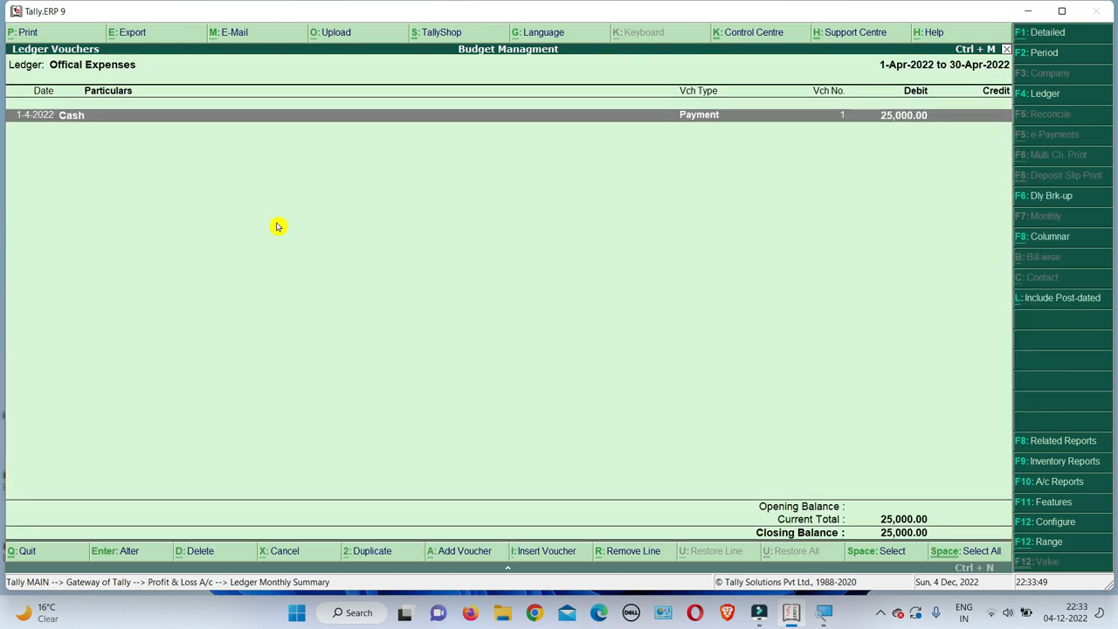
key(Escape)
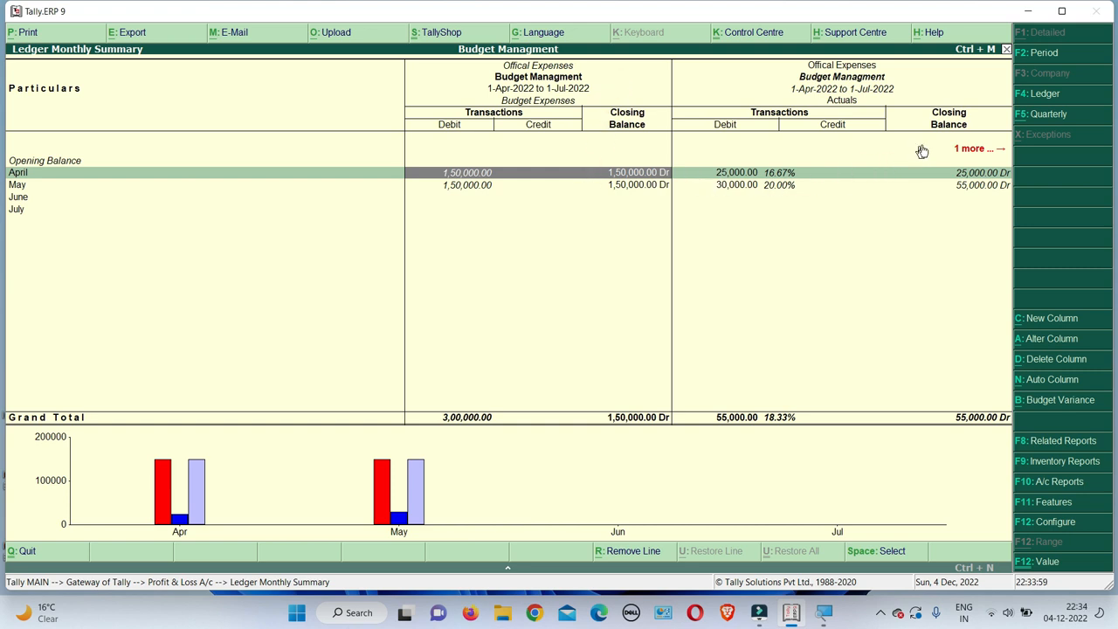
Check the Budget Expenses Variance column for Offical Expenses and return to the Profit & Loss A/c.
click(968, 150)
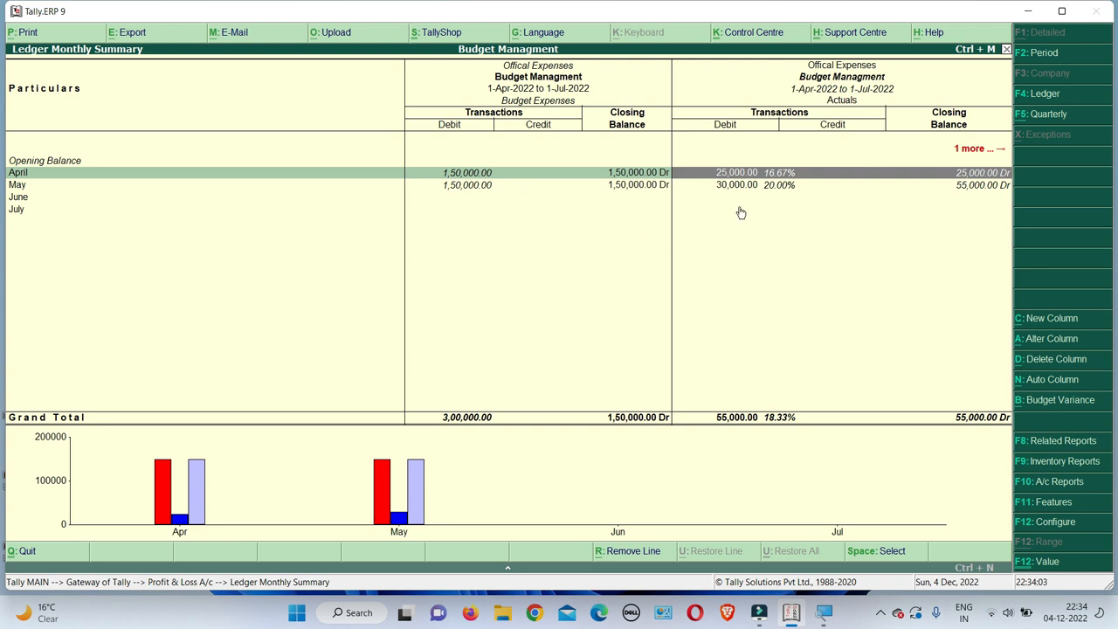
click(983, 150)
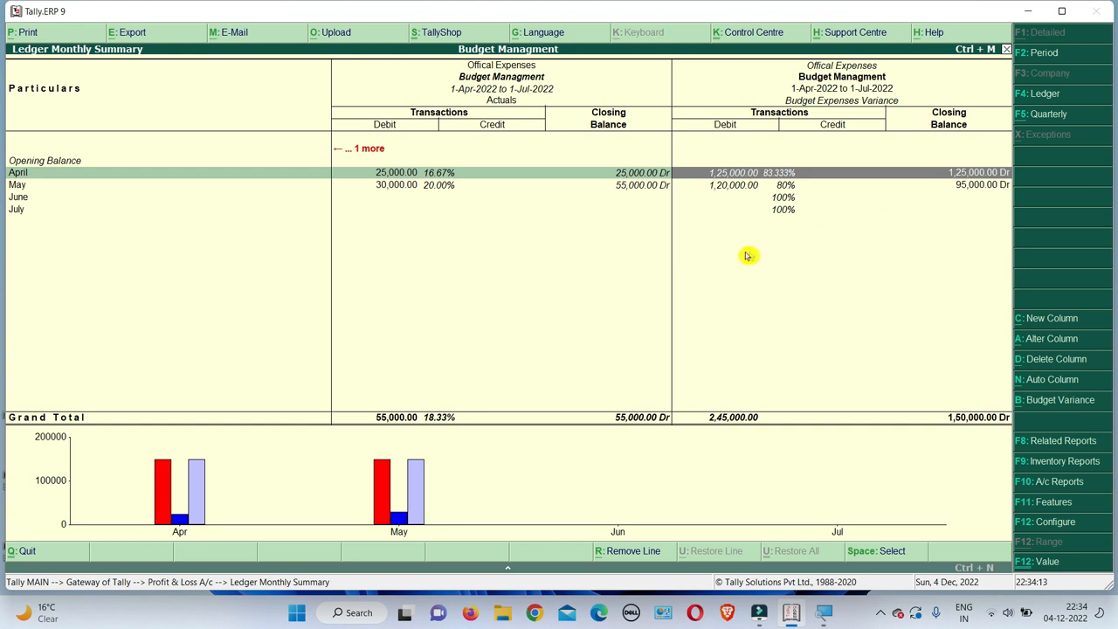
key(Escape)
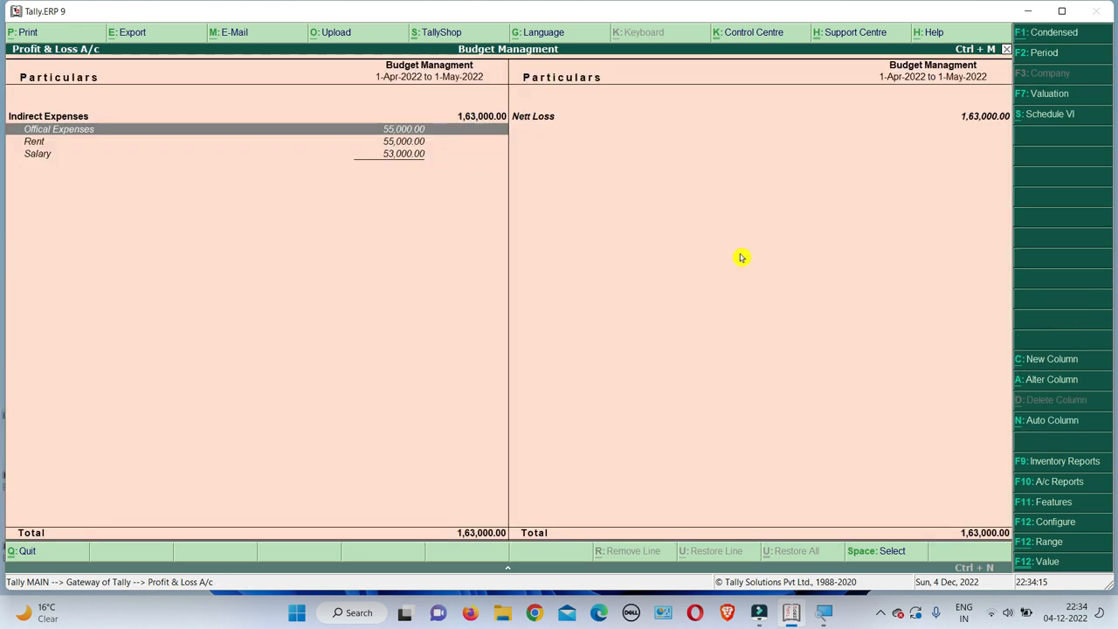
Open the Rent ledger's monthly summary and show its variance analysis against the Budget Expenses budget.
key(Down)
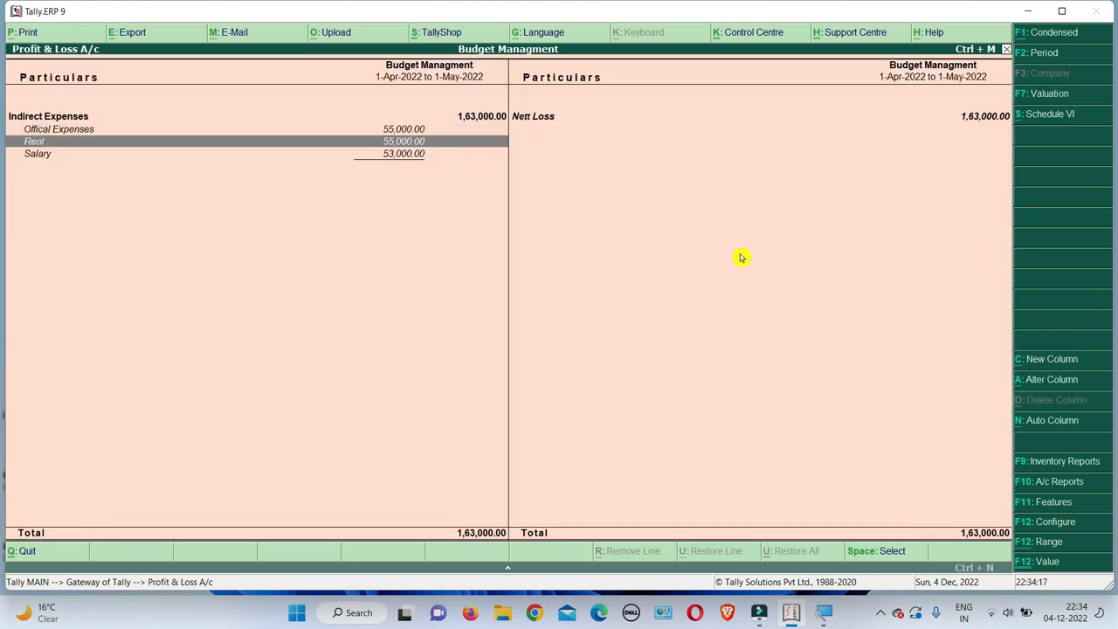
key(Return)
key(alt+b)
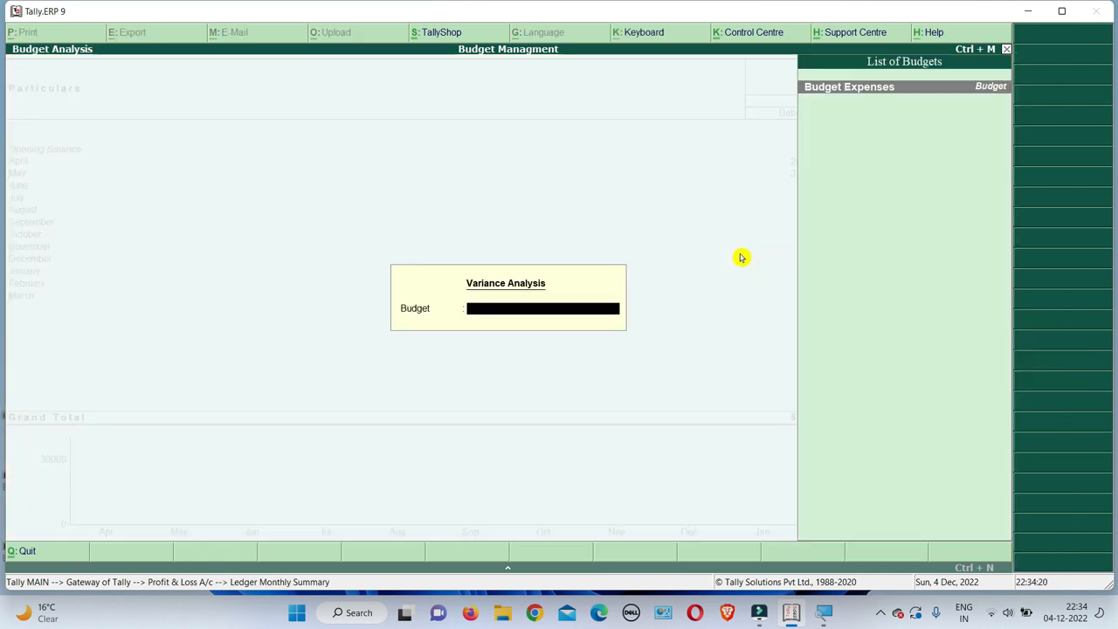
key(Return)
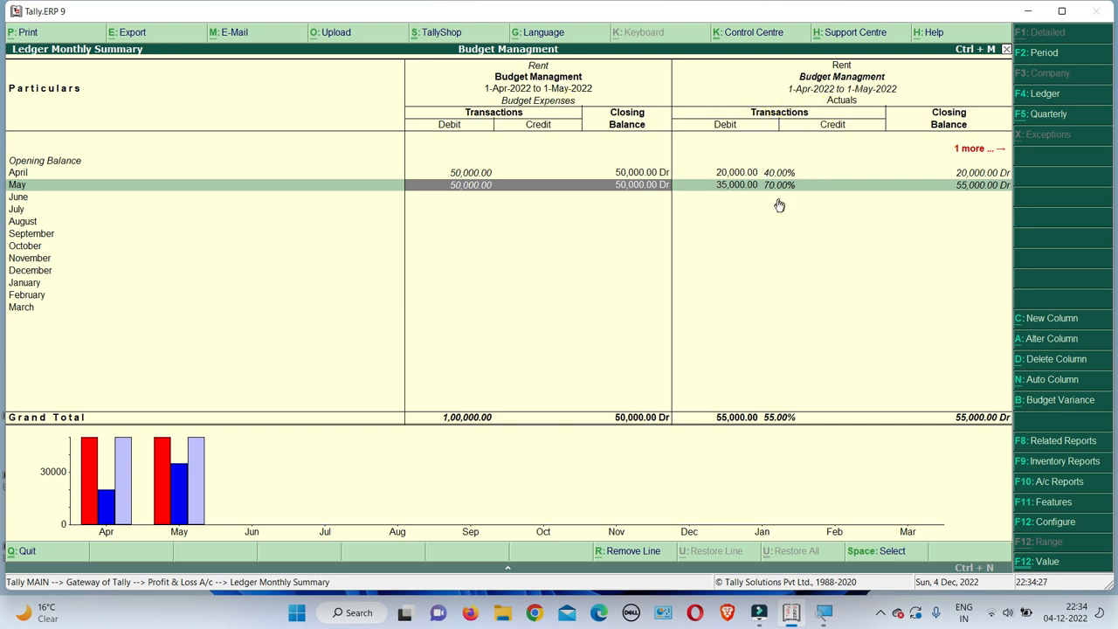
Return to the Profit & Loss A/c, open the Salary ledger's monthly summary and show its variance analysis against the Budget Expenses budget.
key(Escape)
key(Down)
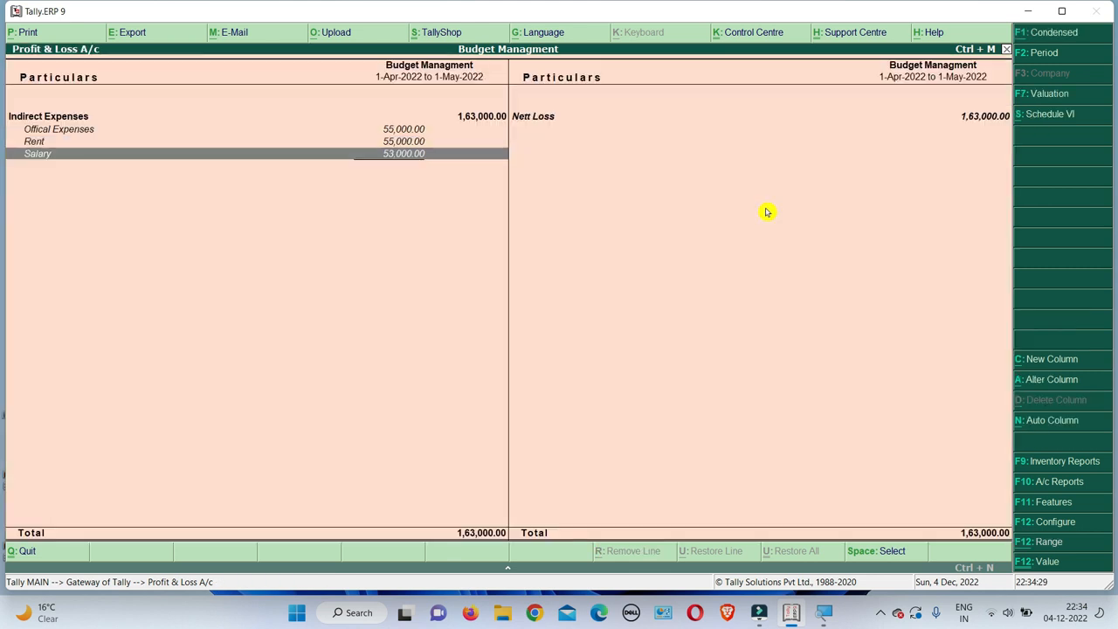
key(Return)
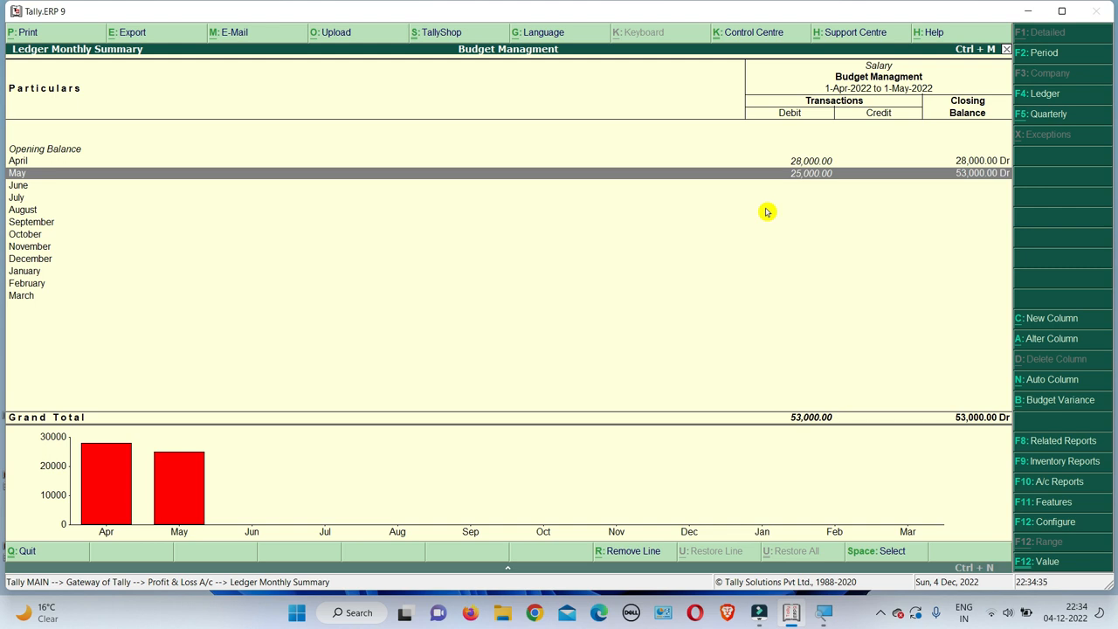
key(alt+b)
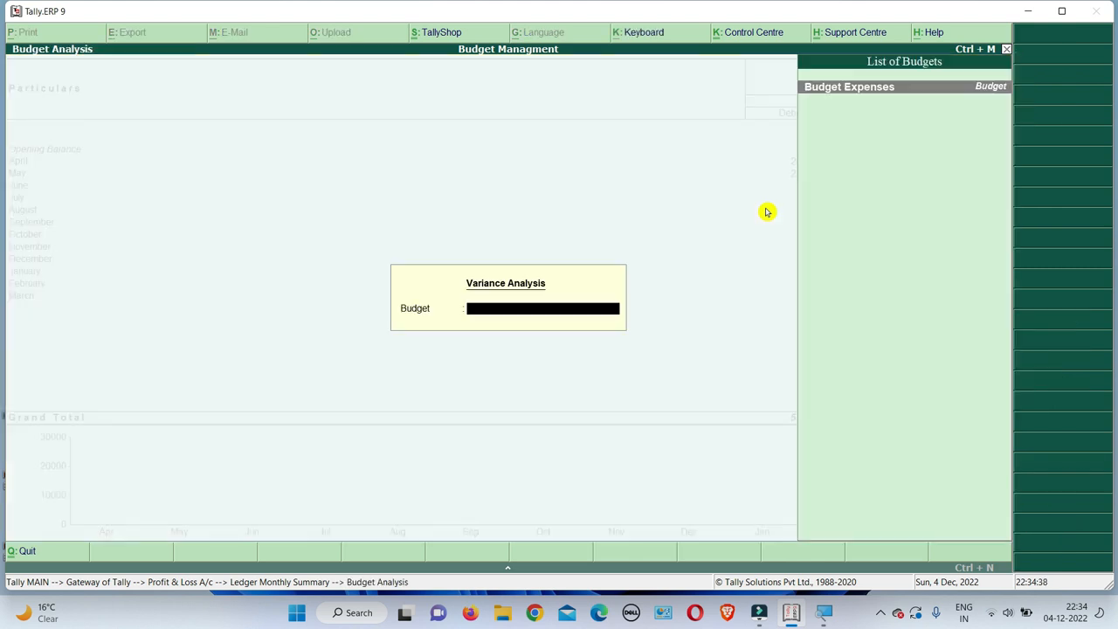
key(Return)
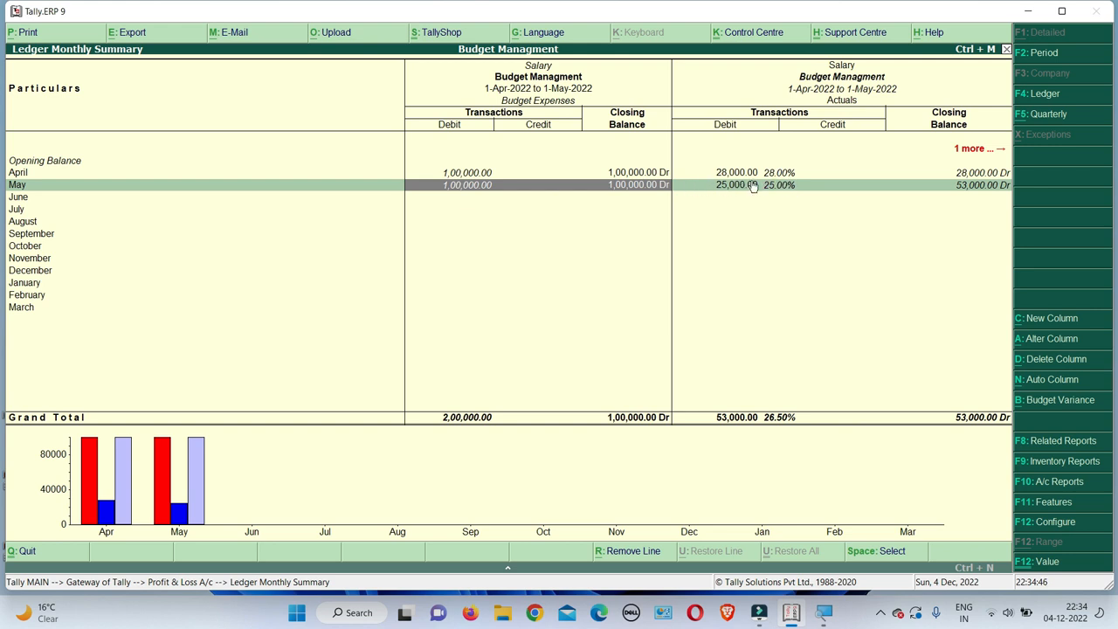
Compare Salary's April and May actuals with the budget and examine the Budget Expenses Variance column.
key(Up)
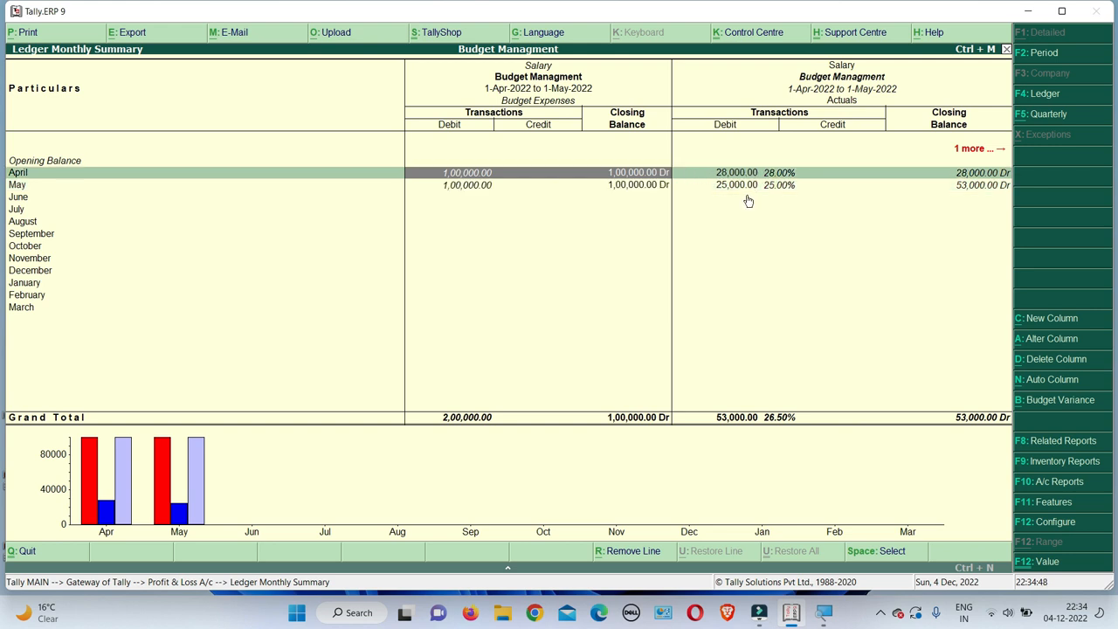
key(Down)
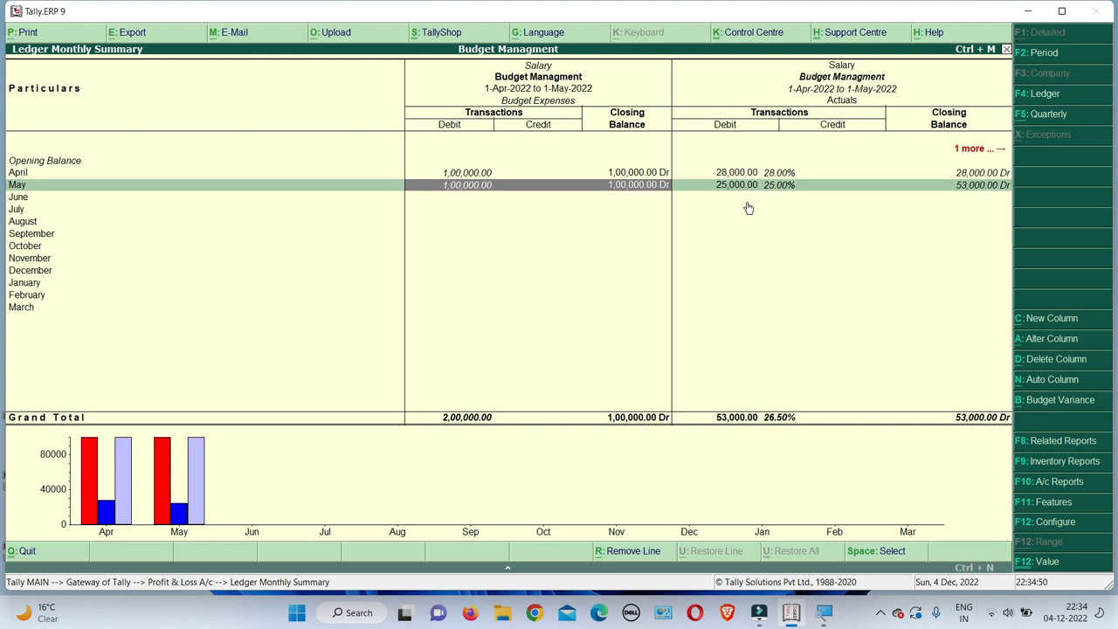
key(Right)
key(Right)
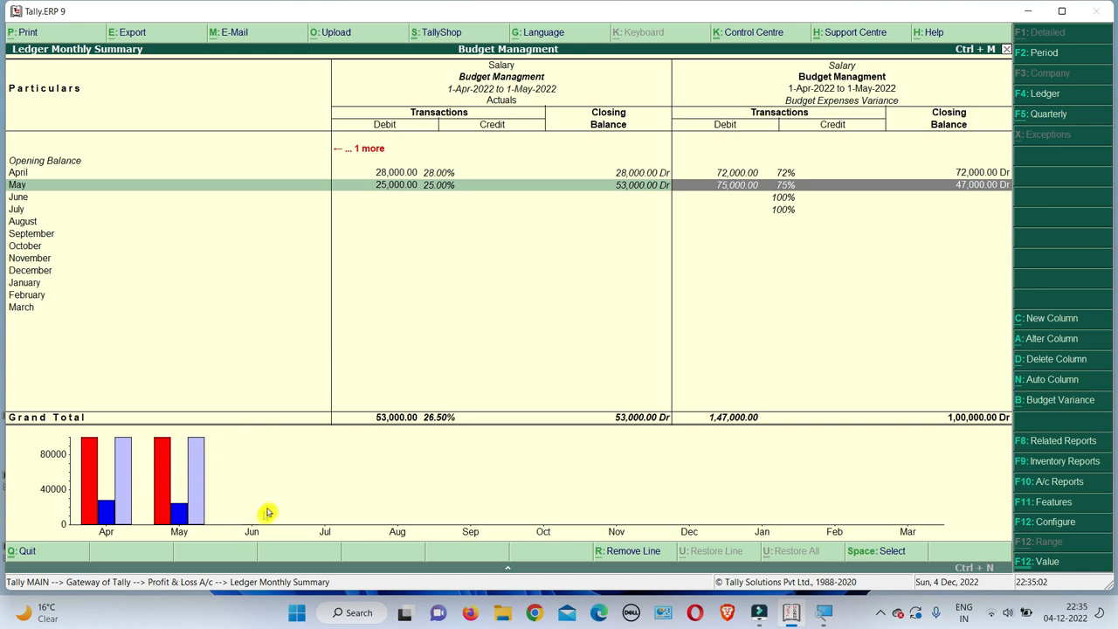
Close the Salary monthly summary and the Profit & Loss A/c to return to the Gateway of Tally, without quitting the program.
key(Escape)
key(Escape)
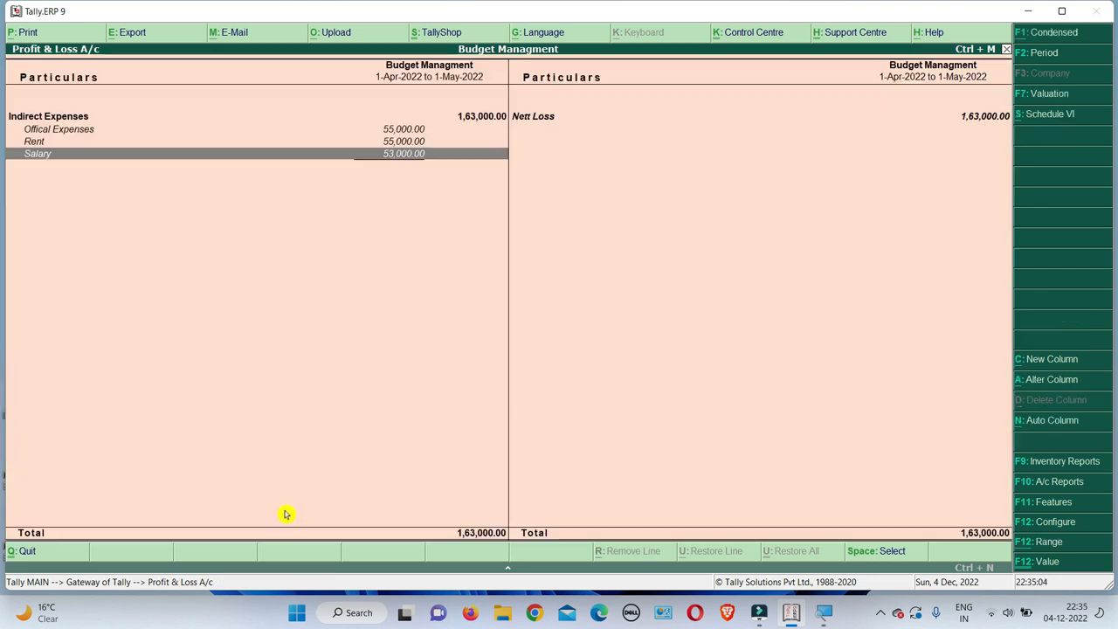
key(Escape)
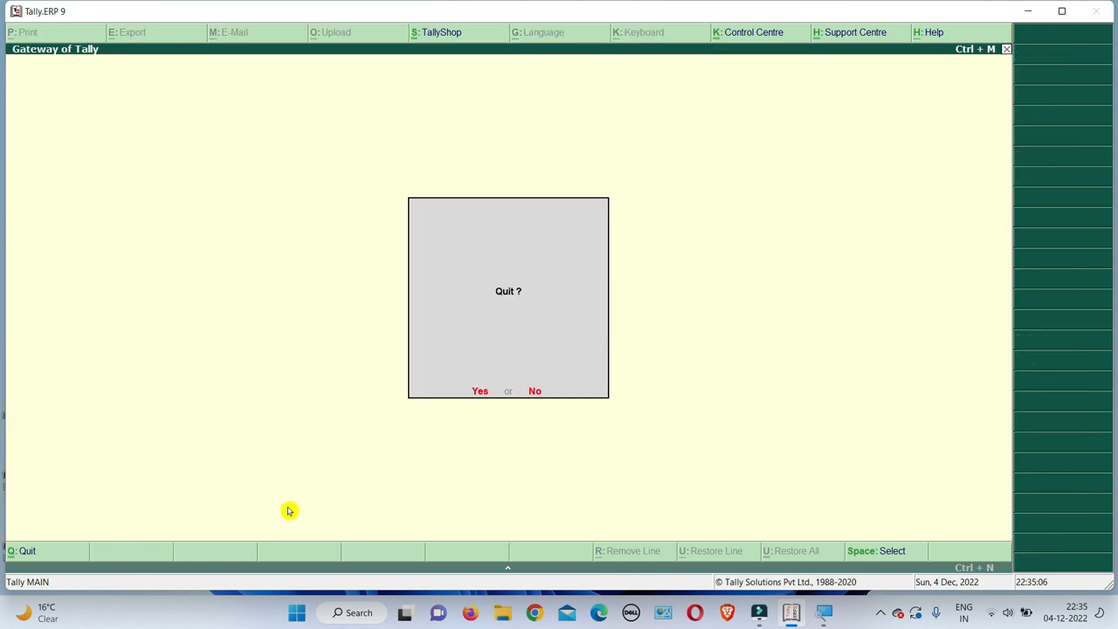
key(Escape)
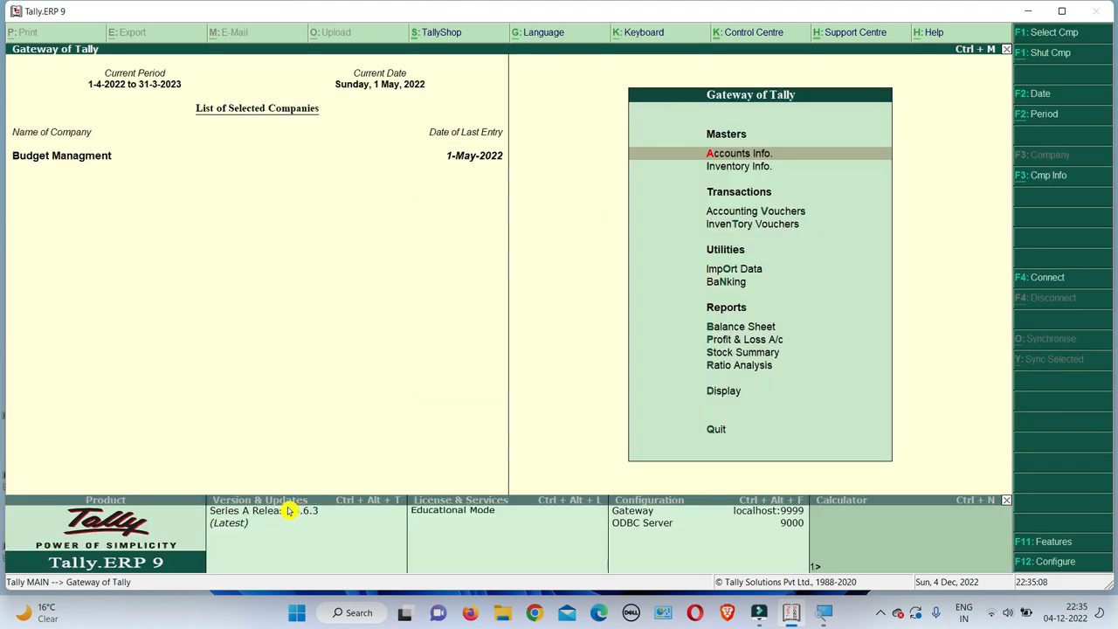